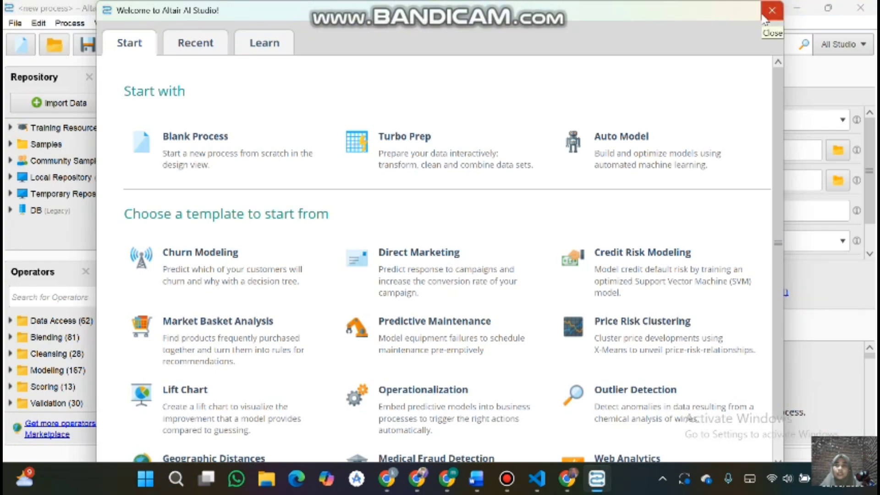
Step: Start a data import from My Computer and browse to the Downloads folder
left_click(765, 20)
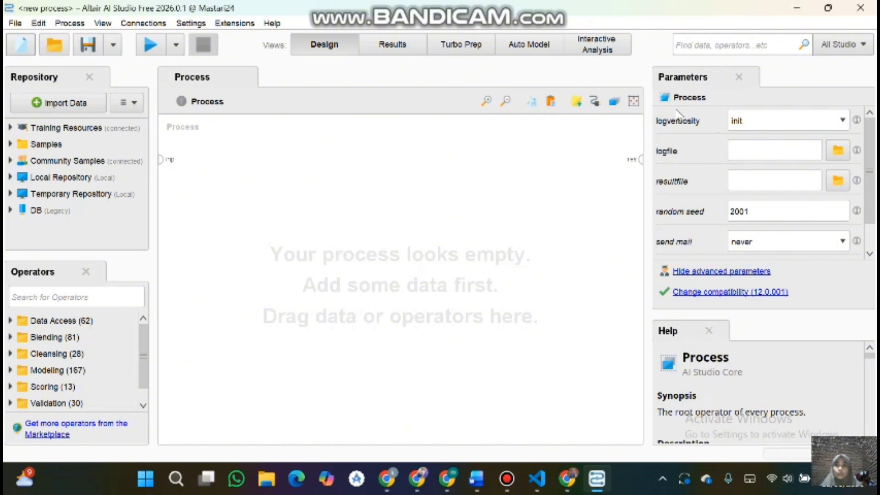
left_click(75, 103)
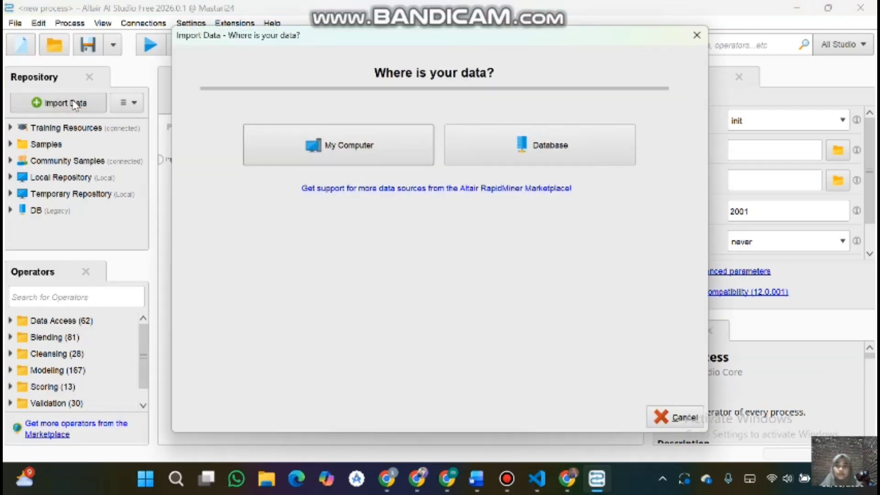
left_click(326, 149)
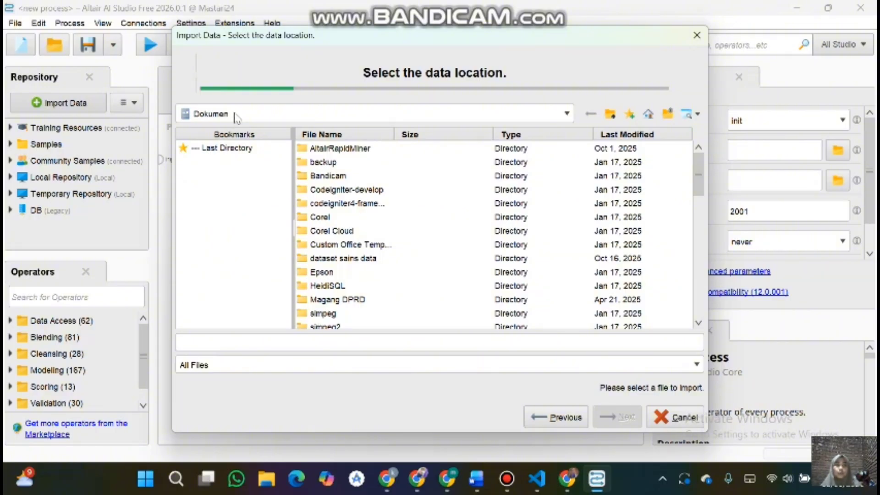
left_click(236, 117)
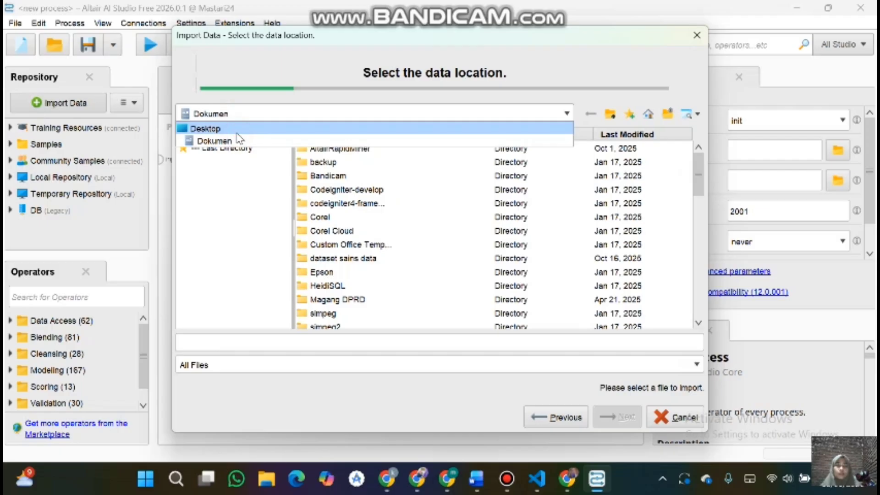
left_click(267, 130)
left_click(349, 178)
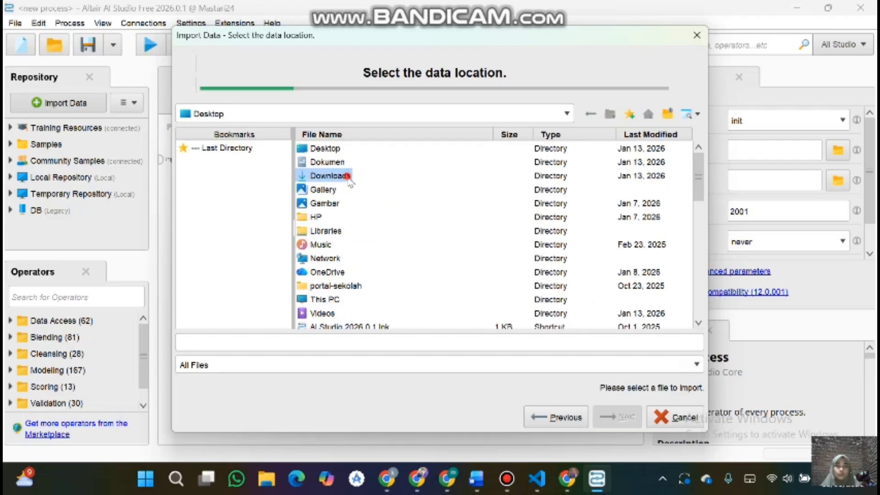
double_click(348, 177)
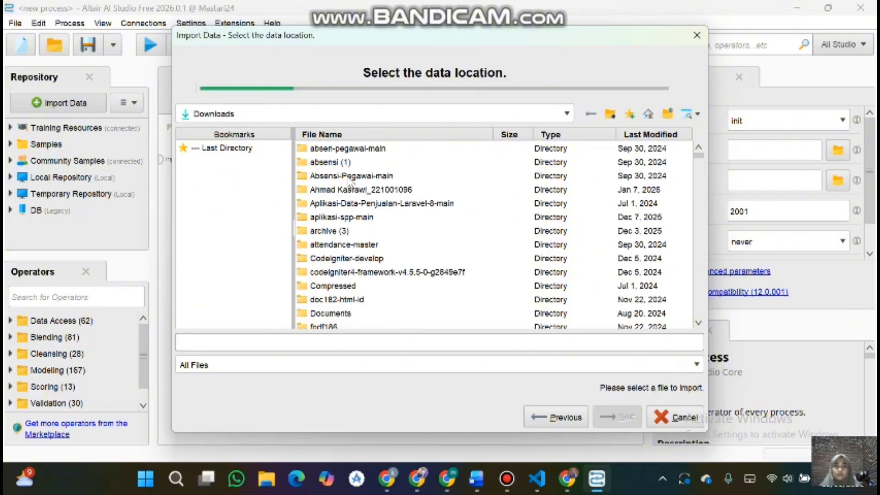
Step: Select the file dataset_clustering_customers.csv in the Downloads folder
scroll(371, 218, "down", 3)
scroll(371, 219, "down", 3)
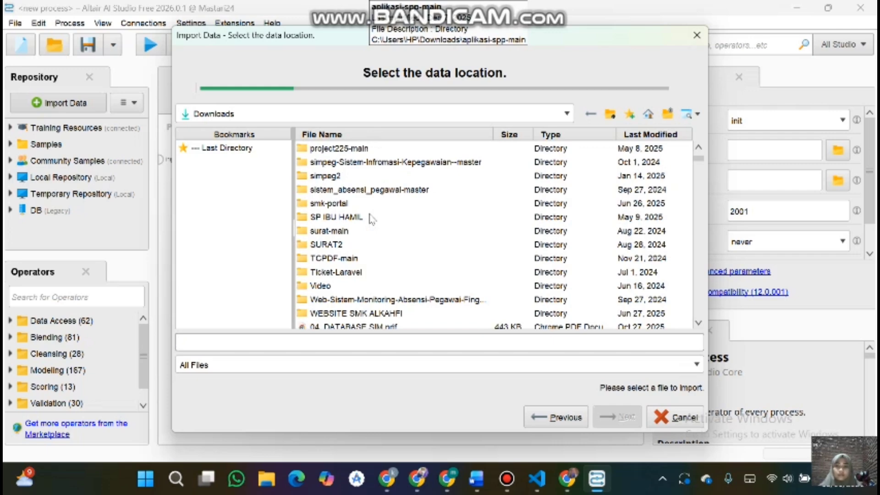
scroll(371, 218, "down", 2)
scroll(371, 218, "down", 10)
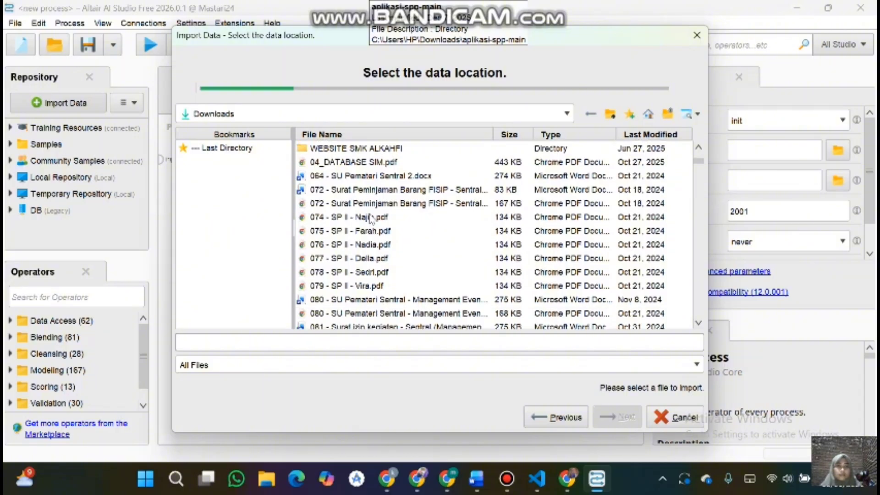
scroll(371, 218, "down", 15)
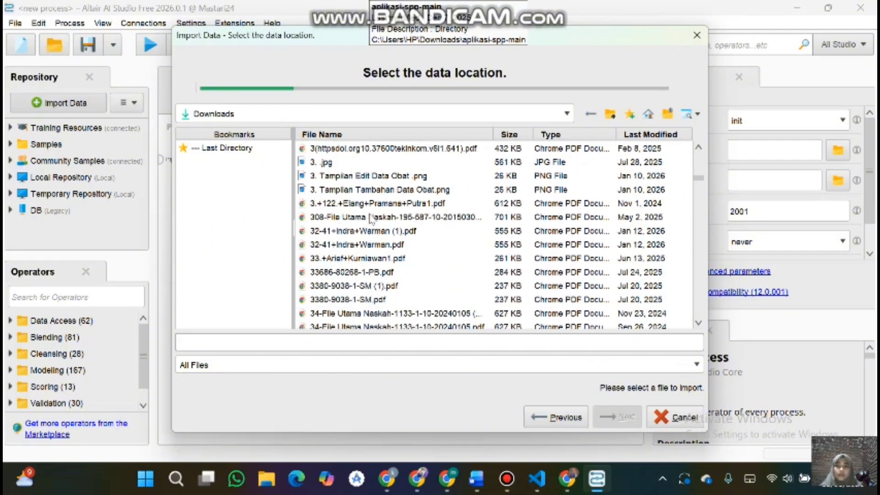
scroll(371, 218, "down", 12)
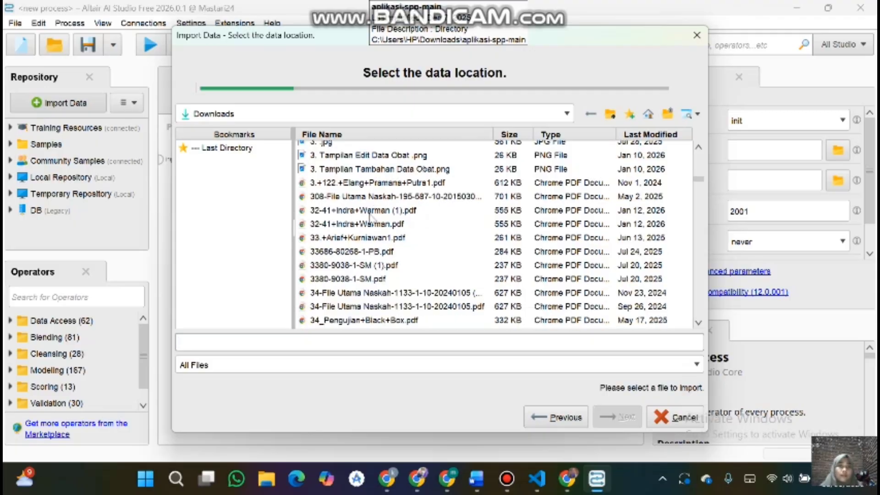
scroll(370, 219, "down", 13)
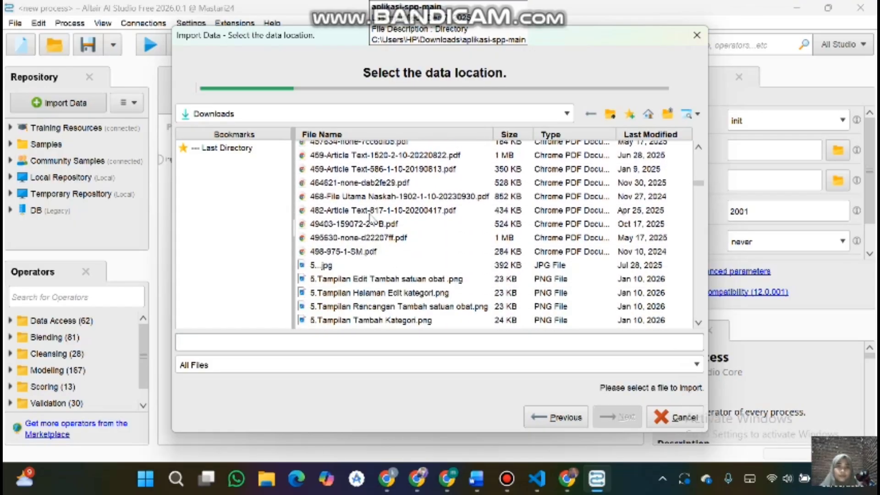
scroll(370, 218, "down", 13)
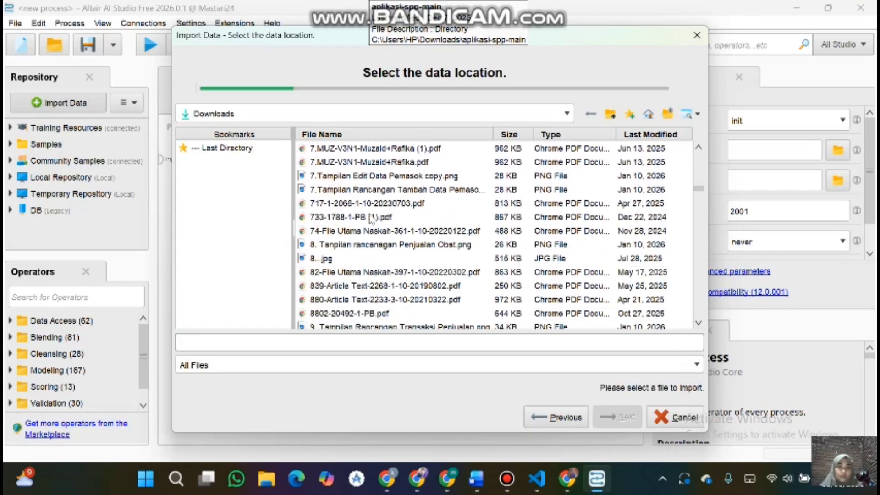
scroll(370, 219, "down", 13)
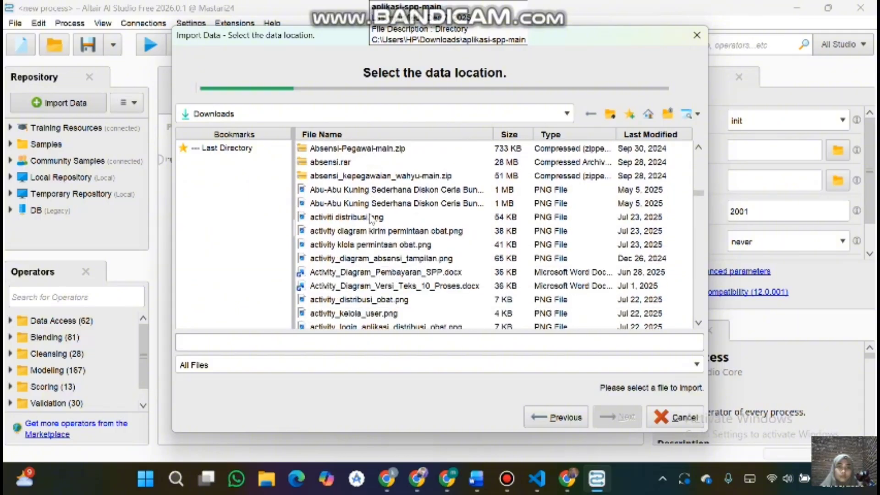
scroll(371, 218, "down", 7)
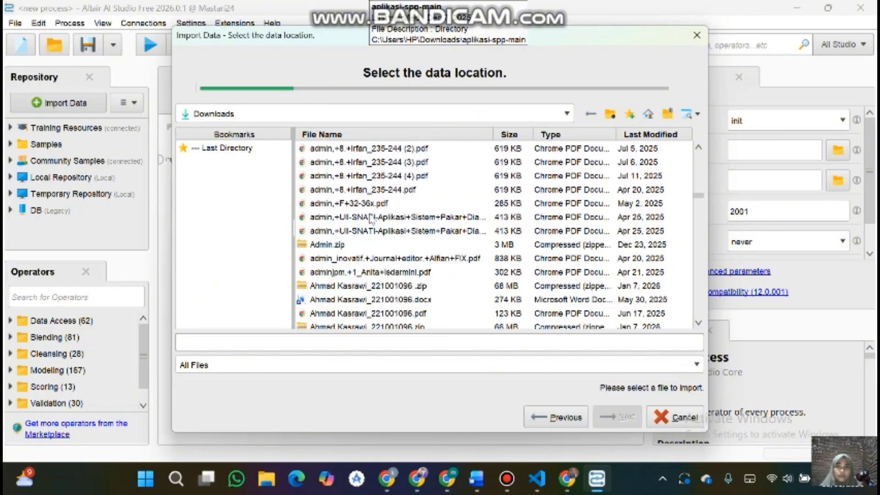
scroll(370, 218, "down", 13)
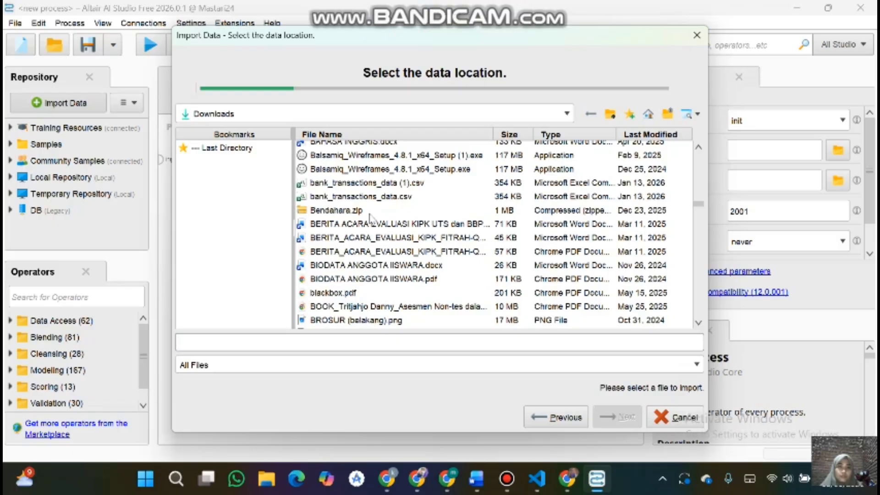
scroll(370, 219, "down", 10)
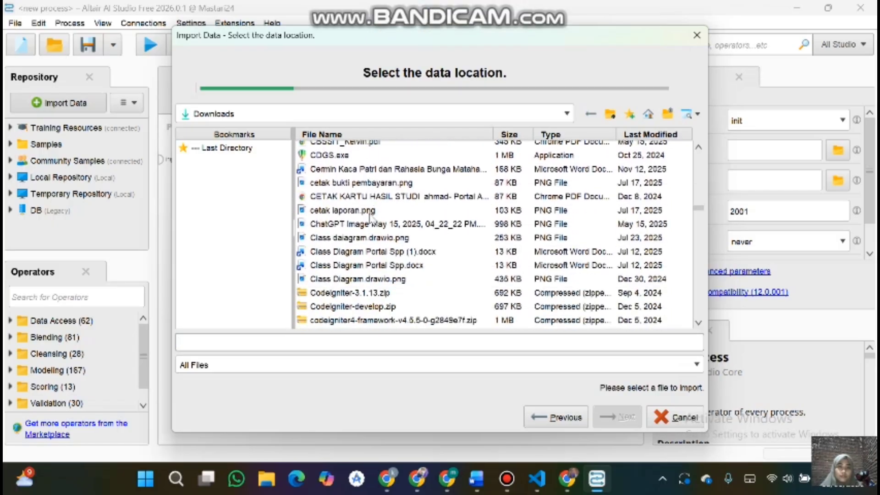
scroll(371, 218, "down", 5)
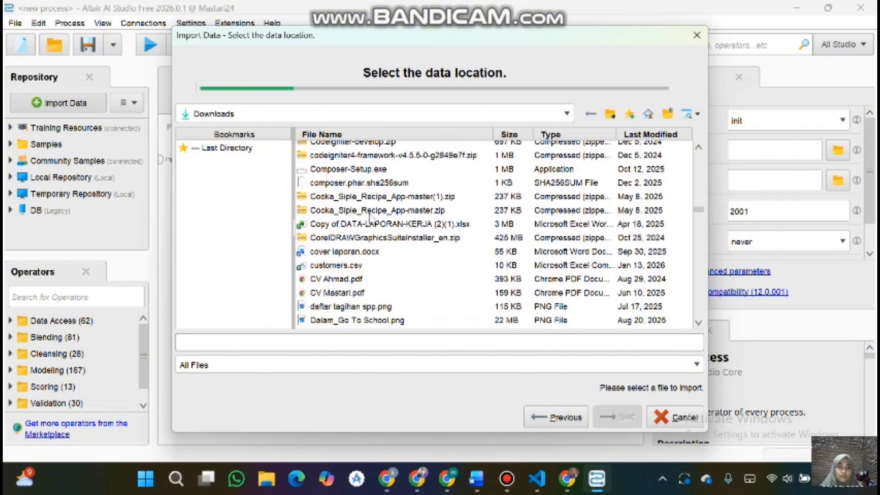
scroll(371, 219, "down", 1)
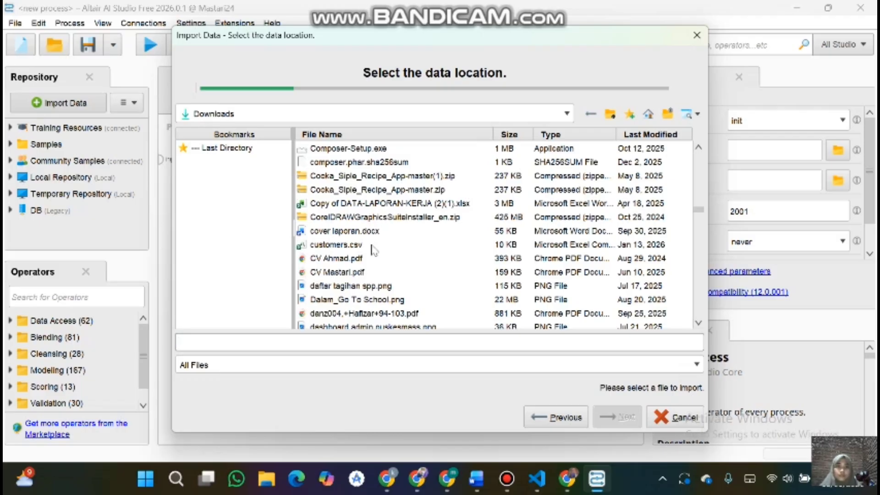
scroll(372, 254, "down", 1)
scroll(344, 275, "down", 4)
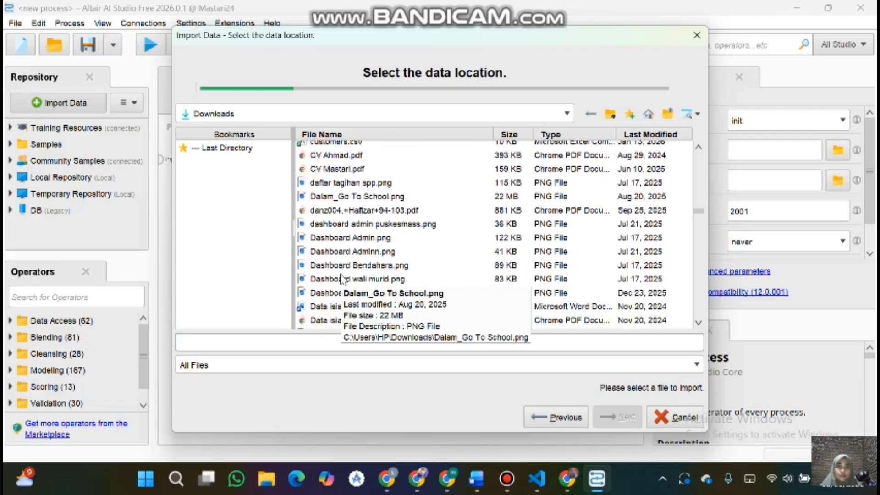
scroll(341, 278, "down", 8)
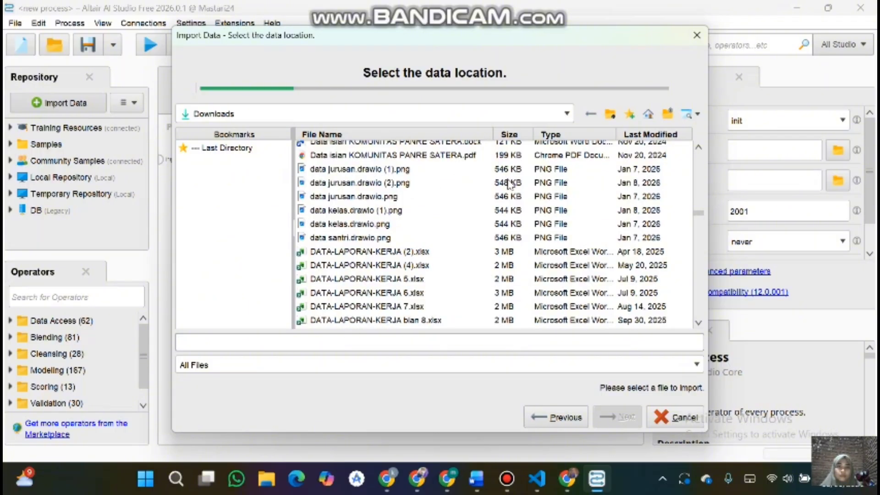
scroll(508, 183, "down", 2)
scroll(508, 183, "down", 2)
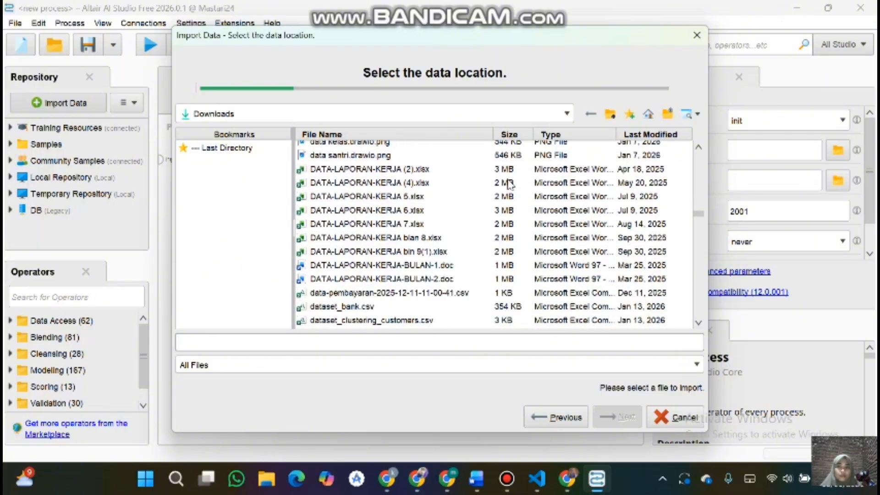
scroll(509, 192, "down", 1)
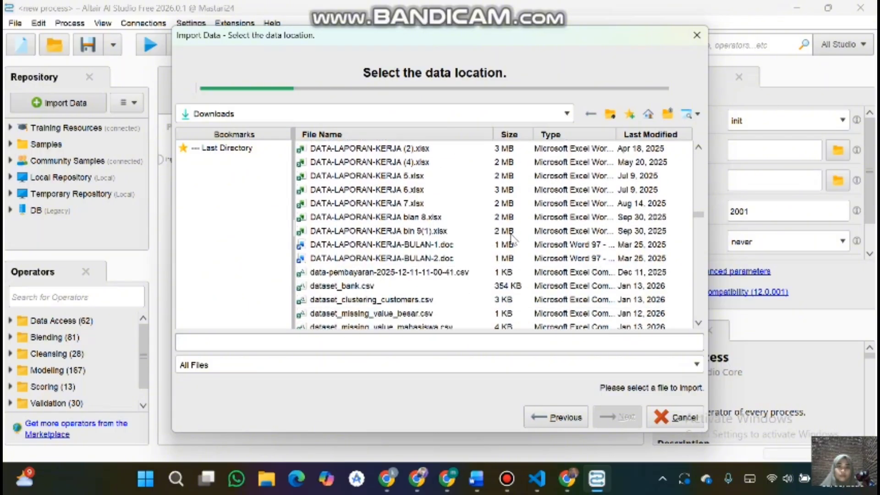
scroll(430, 300, "down", 1)
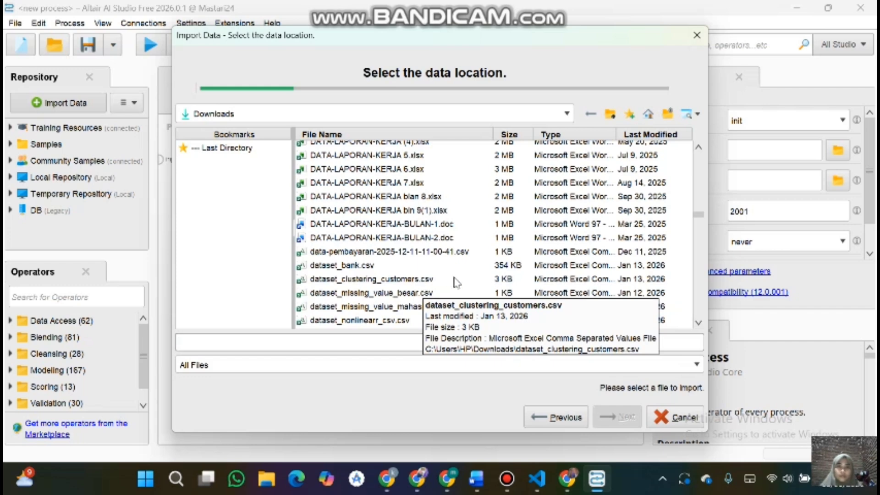
scroll(456, 282, "down", 4)
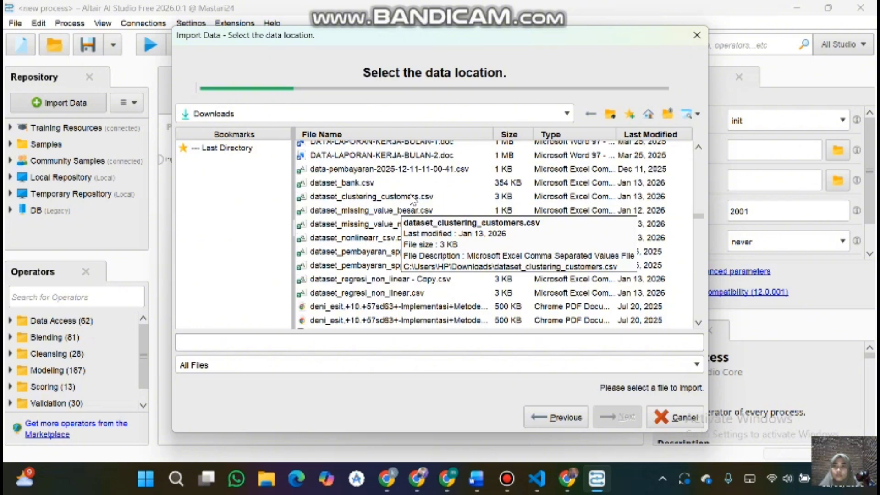
left_click(403, 197)
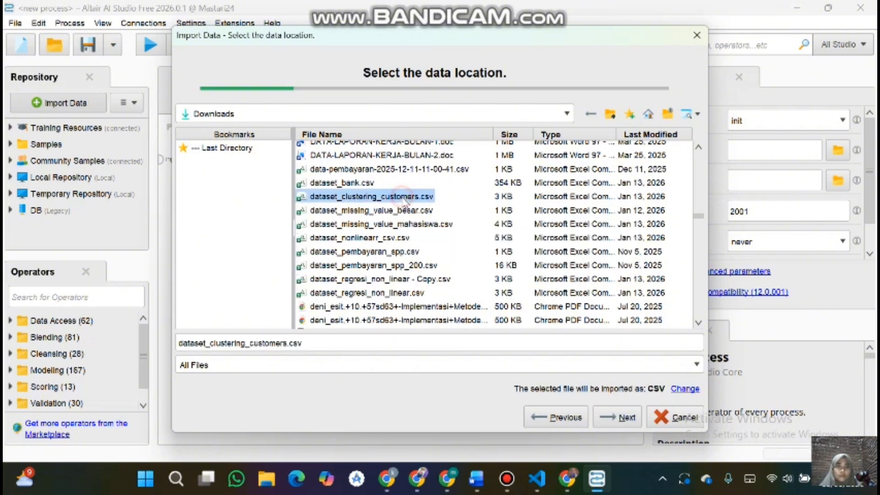
Step: Continue past the file selection and the data format page, keeping the default CSV settings
scroll(404, 201, "down", 4)
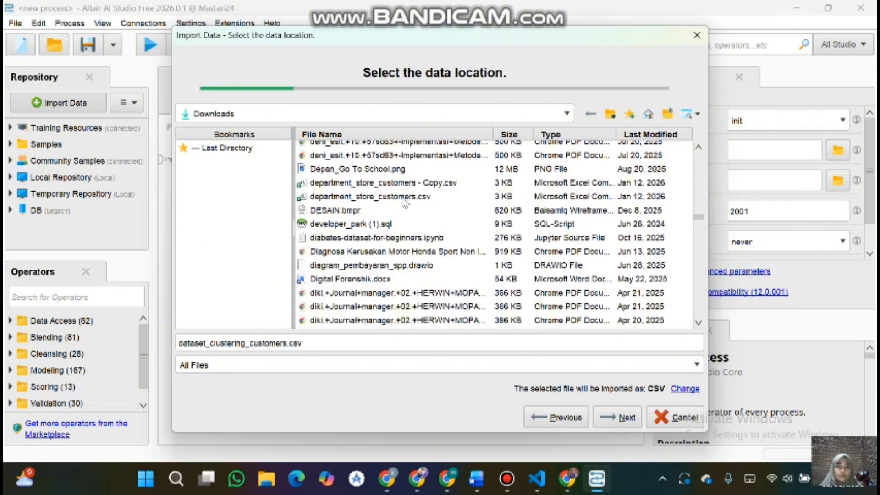
scroll(403, 202, "down", 6)
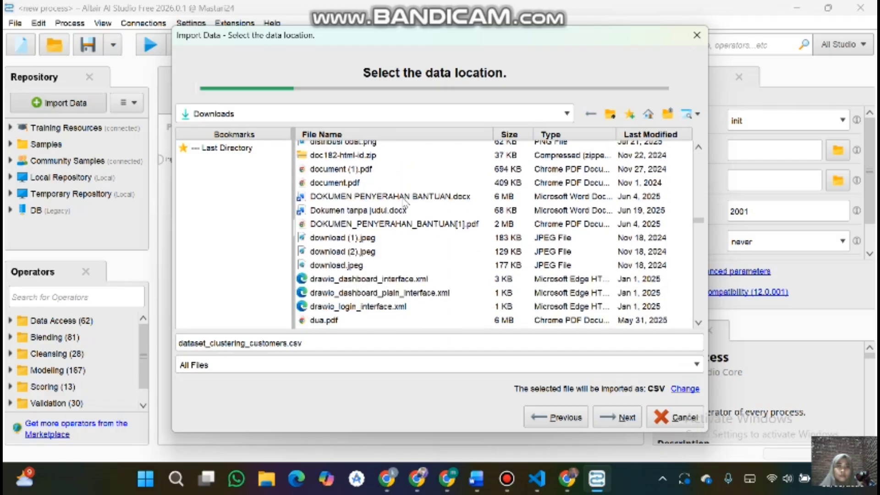
scroll(404, 201, "down", 9)
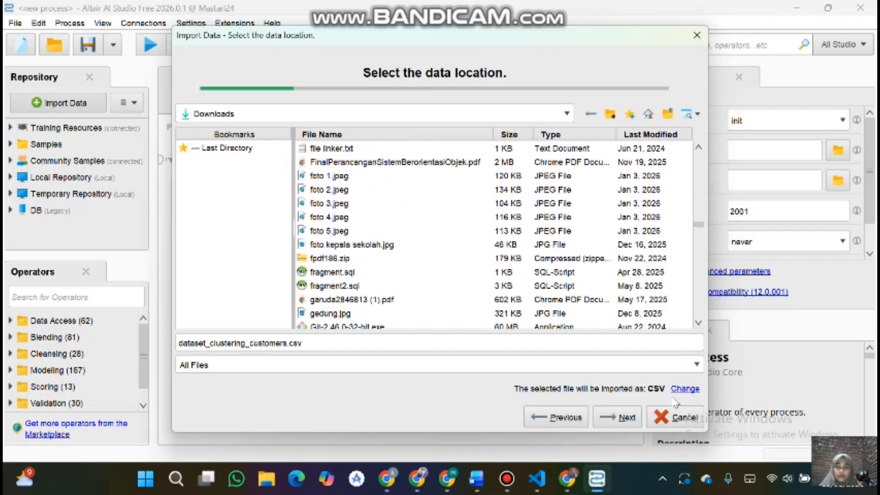
left_click(609, 427)
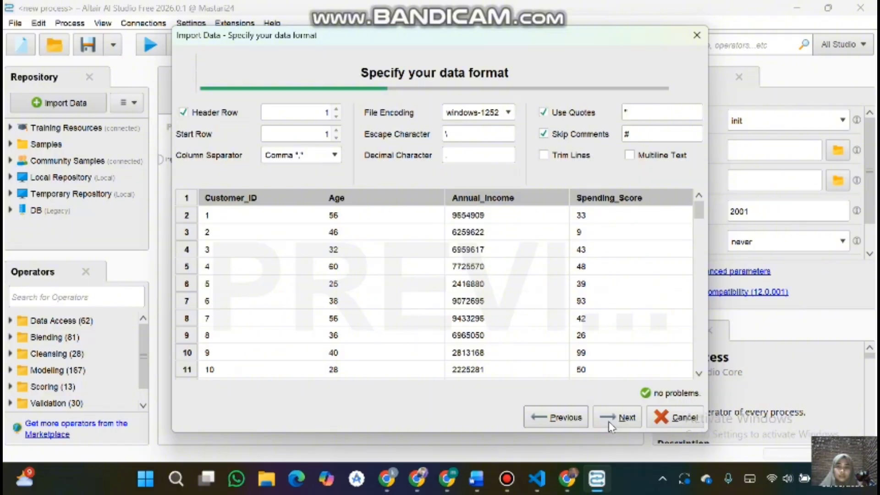
left_click(610, 426)
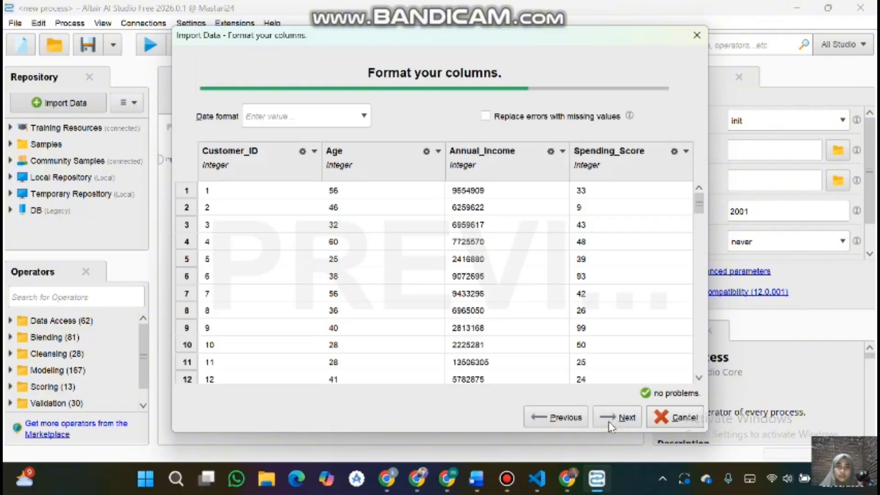
Step: Set the import's date format to MM/dd/yyyy on the column formatting page
left_click(304, 151)
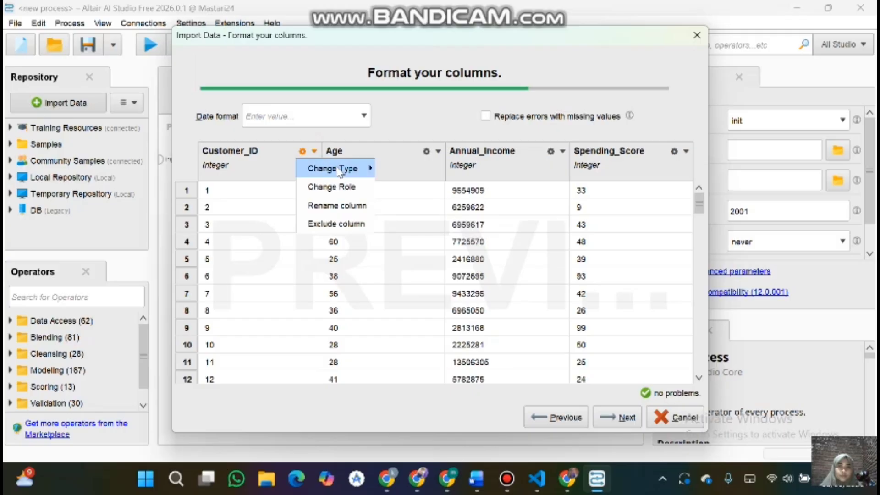
mouse_move(357, 172)
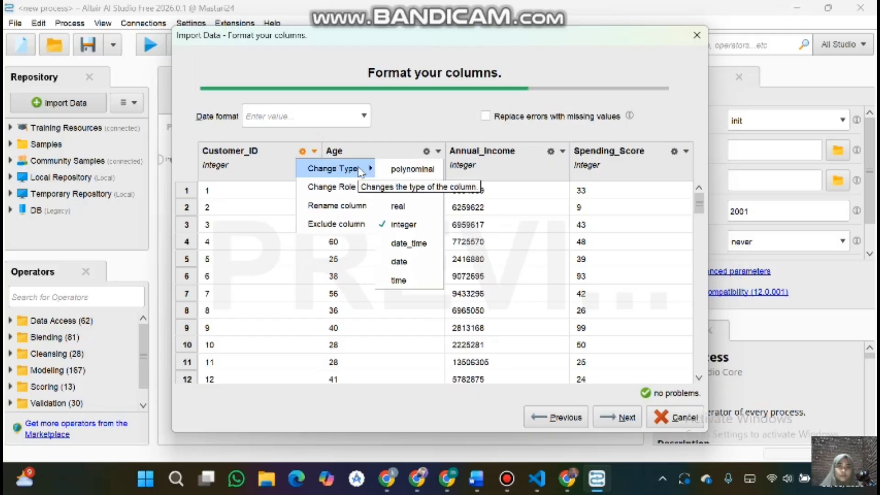
left_click(326, 113)
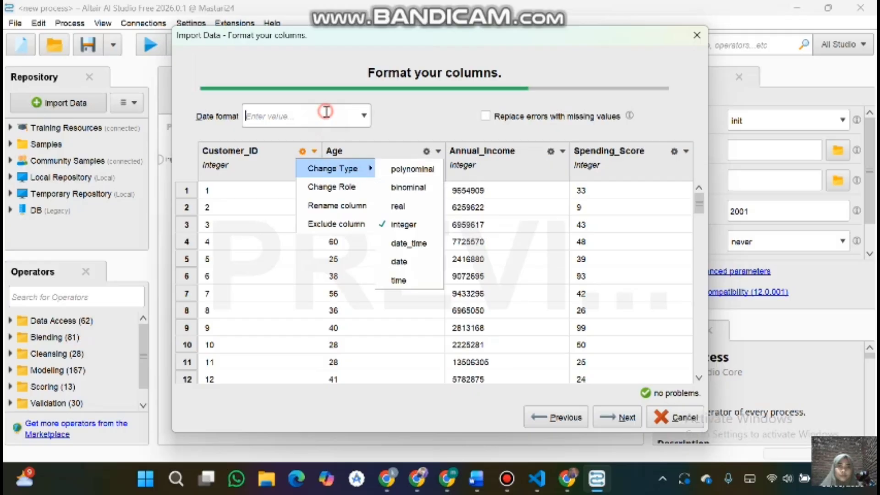
left_click(364, 116)
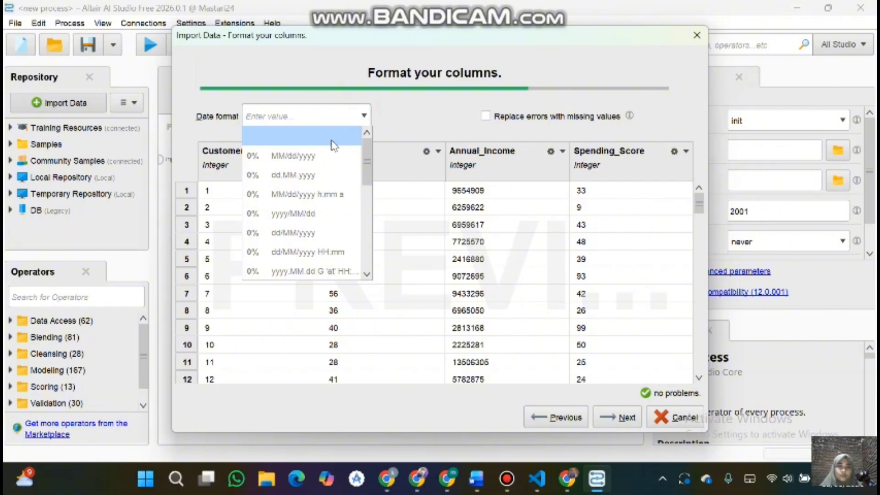
left_click(306, 156)
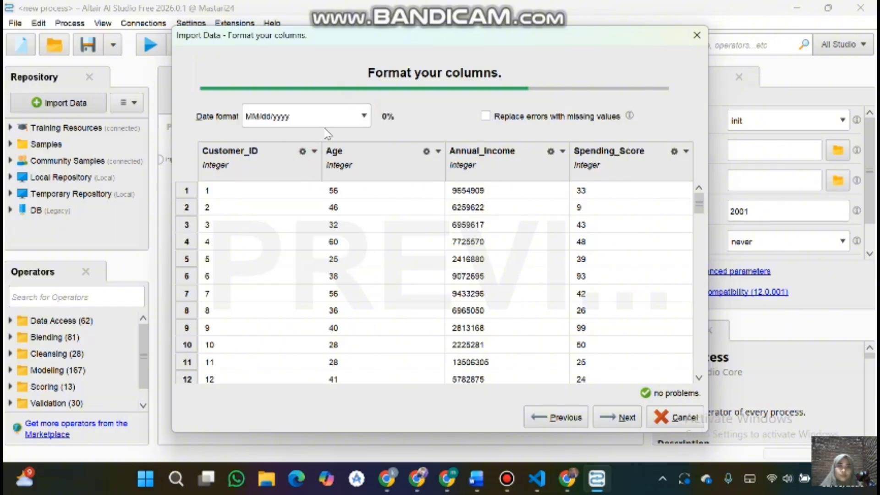
Step: Keep the MM/dd/yyyy date format and finish the import, storing it in the Local Repository as dataset_clustering_customers
left_click(364, 116)
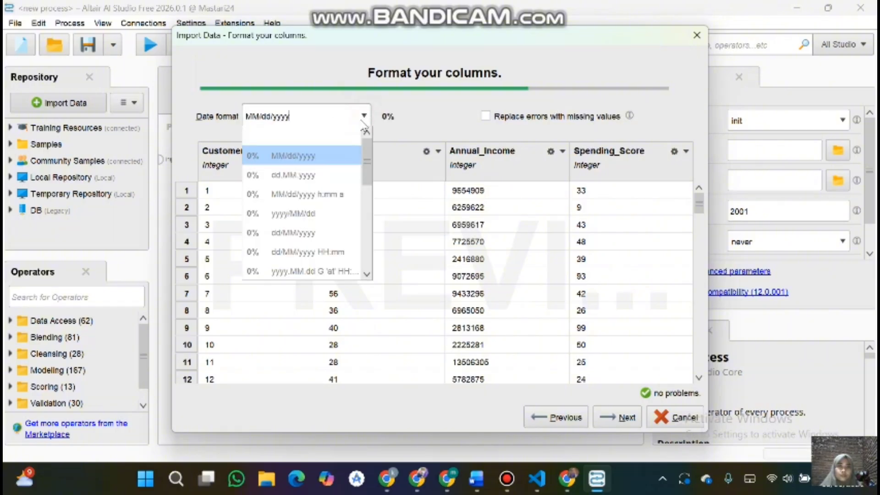
scroll(324, 180, "down", 2)
scroll(324, 181, "down", 3)
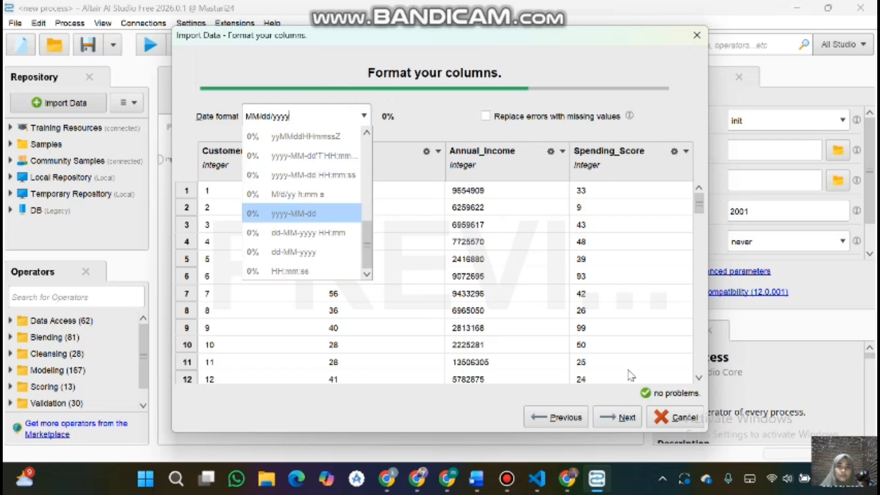
left_click(627, 415)
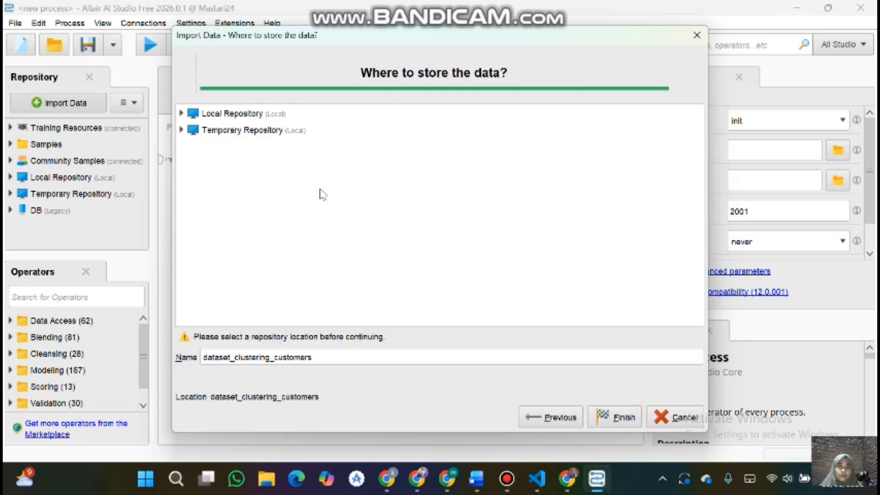
left_click(181, 114)
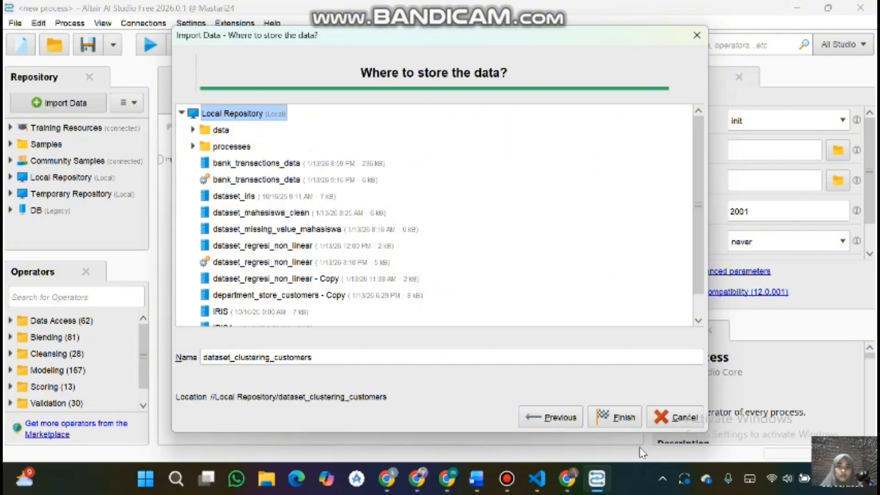
left_click(616, 416)
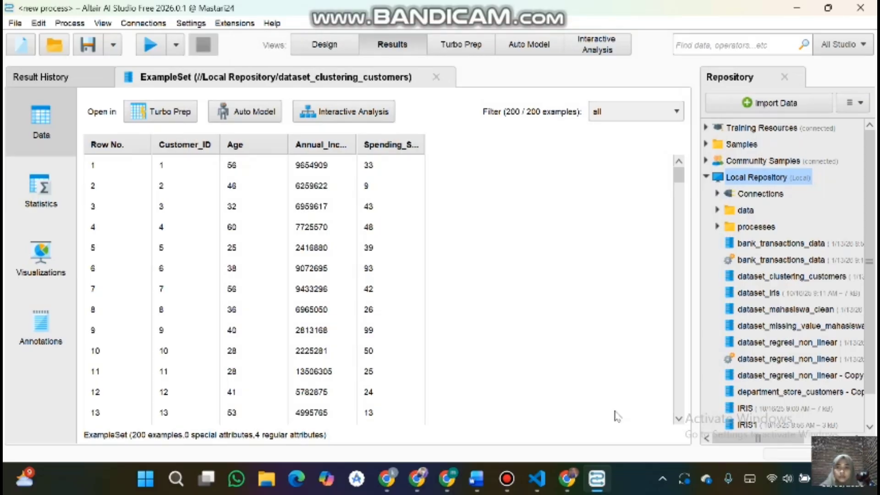
Step: Switch to the design view and add the stored dataset_clustering_customers data to the process as a Retrieve operator
left_click(307, 46)
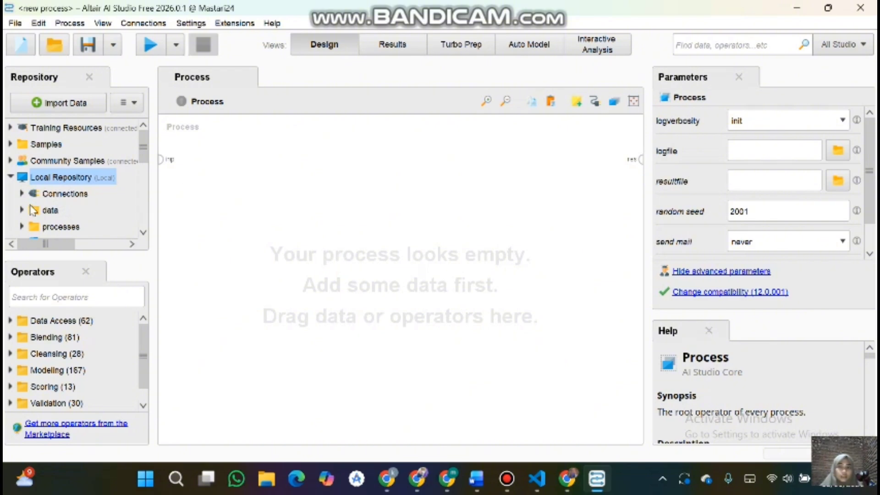
scroll(32, 210, "down", 3)
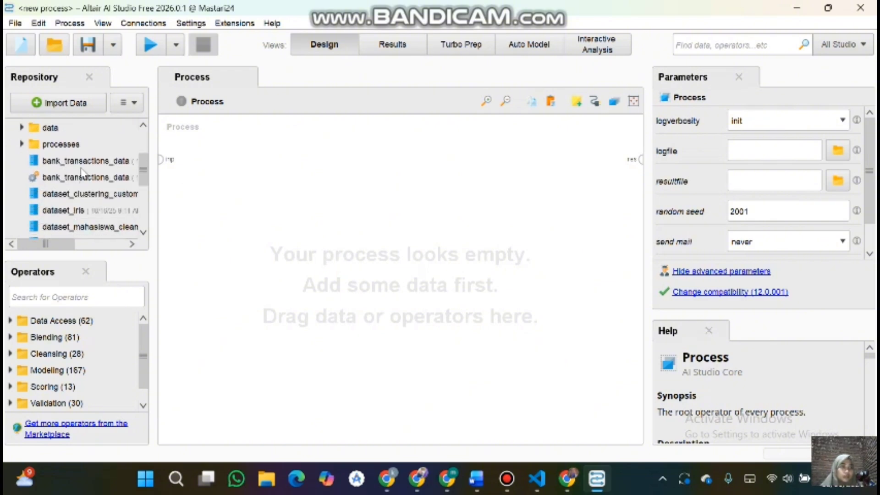
scroll(114, 187, "down", 1)
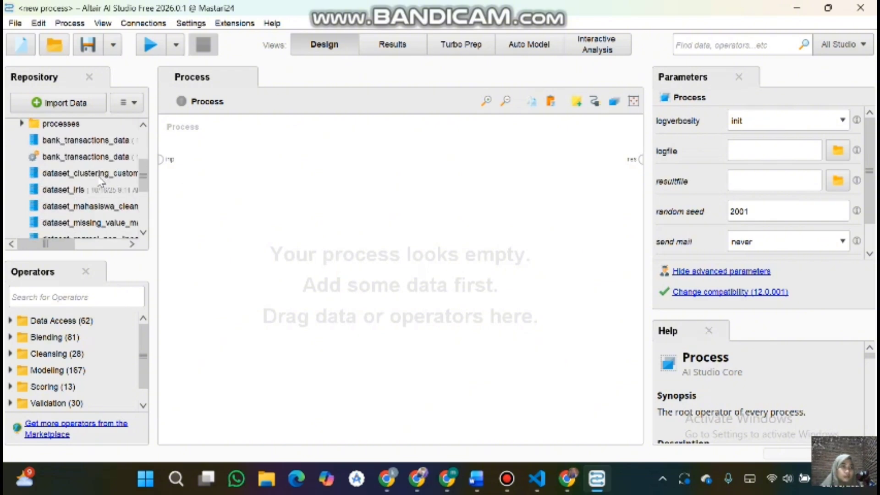
left_click_drag(109, 173, 222, 170)
Step: Search the operators for replace missing and add a Replace Missing Values operator to the process
scroll(94, 204, "down", 2)
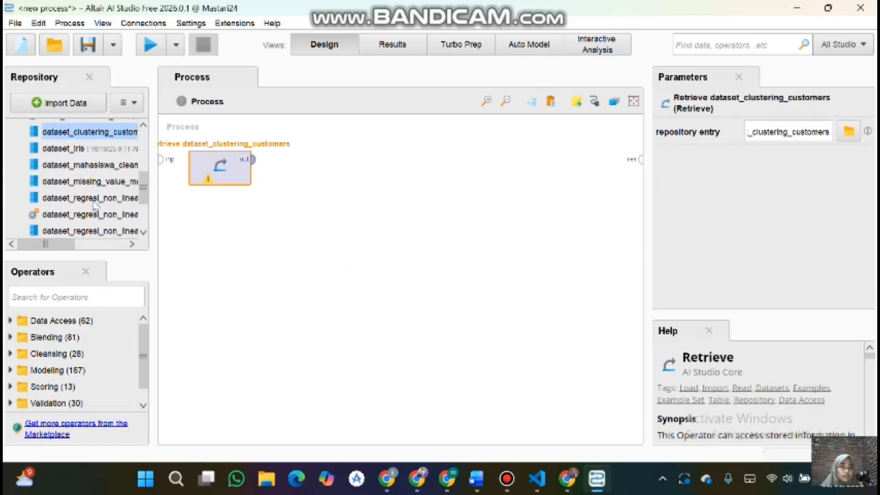
scroll(94, 205, "down", 3)
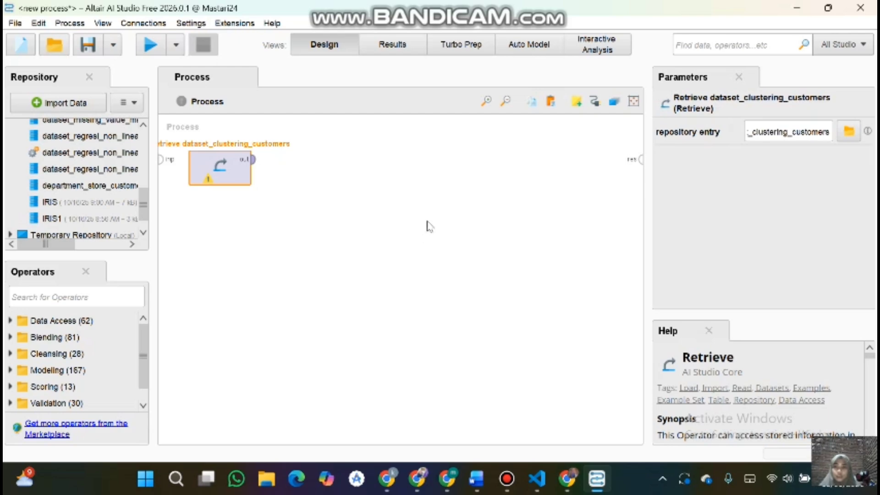
left_click(82, 294)
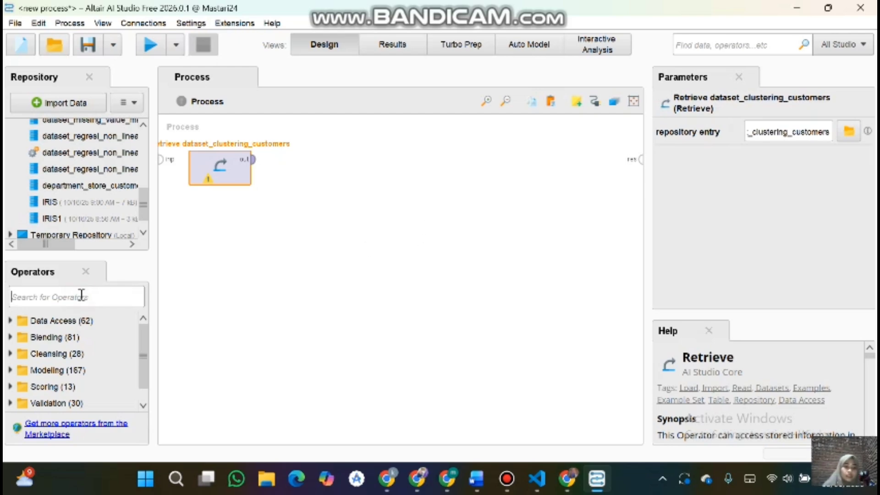
type("replace")
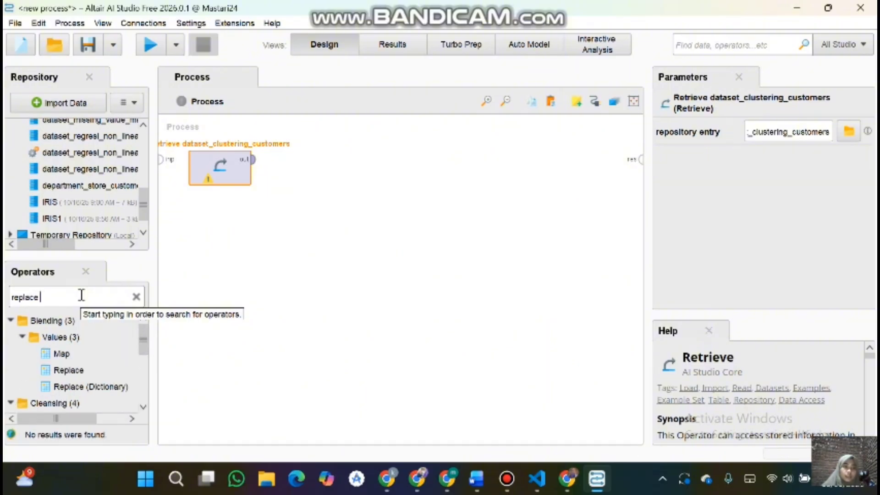
type(" mi")
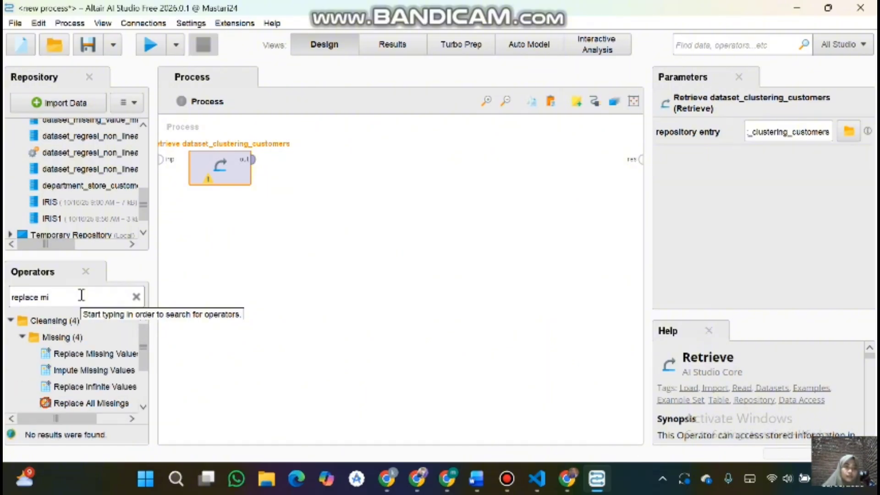
left_click_drag(110, 353, 312, 165)
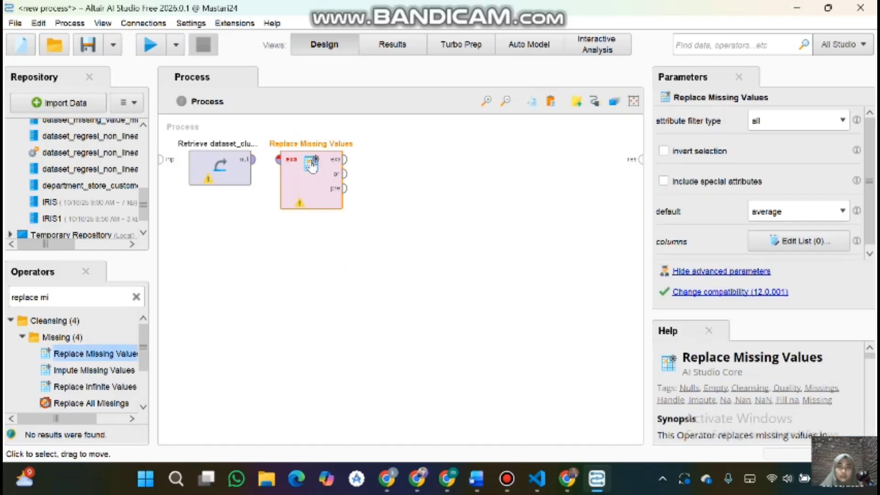
Step: Connect the Retrieve output to Replace Missing Values and its example set output to the process result
left_click(253, 159)
left_click(278, 160)
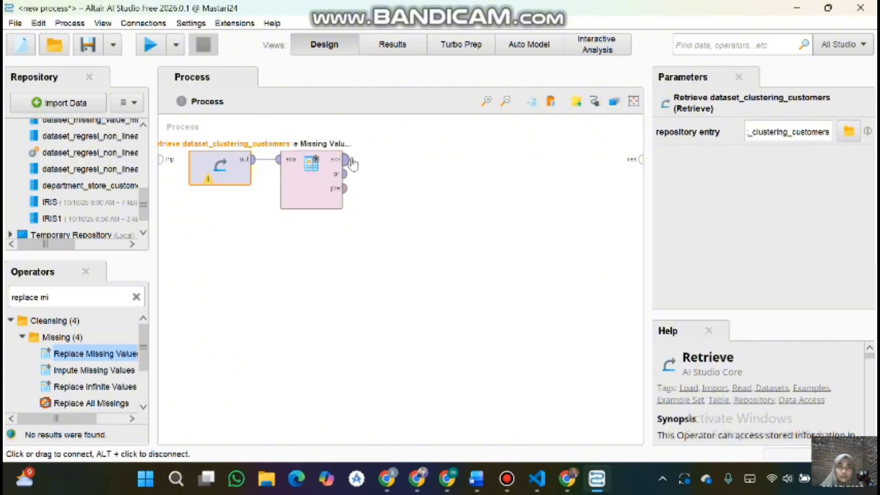
mouse_move(347, 163)
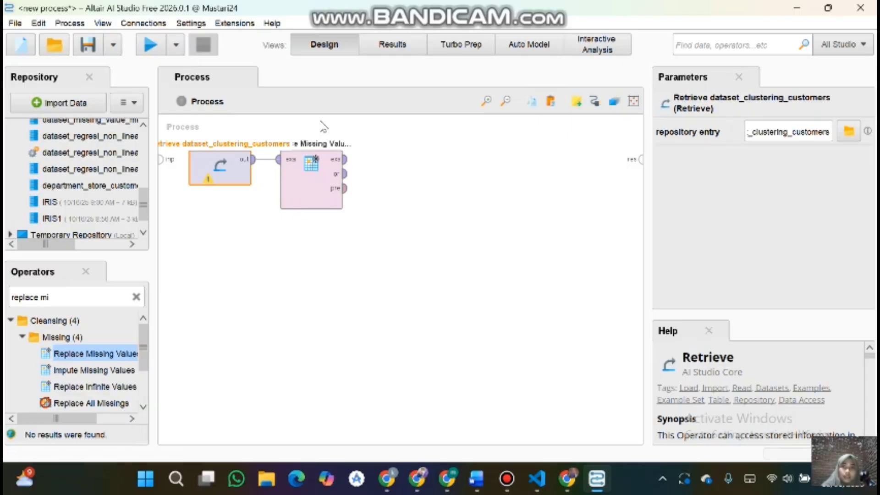
left_click(345, 159)
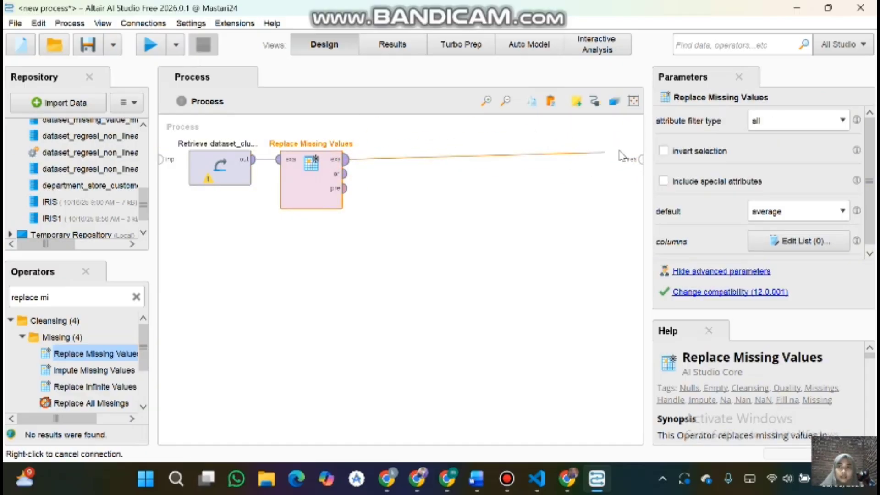
left_click(641, 159)
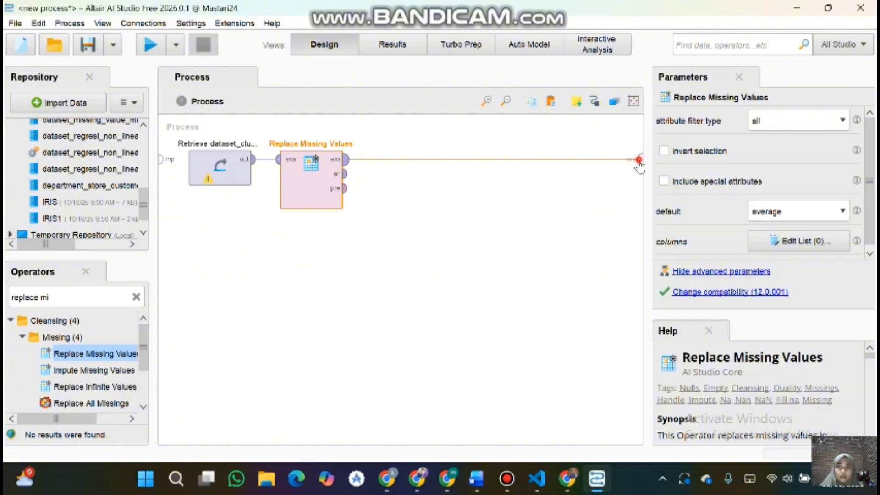
Step: Run the process, view the resulting example set, and return to the design view
left_click(639, 165)
left_click(146, 47)
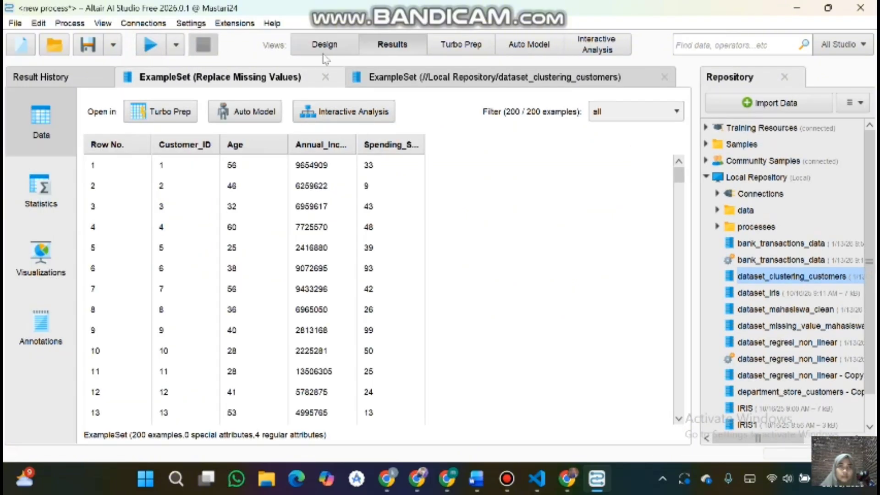
left_click(323, 54)
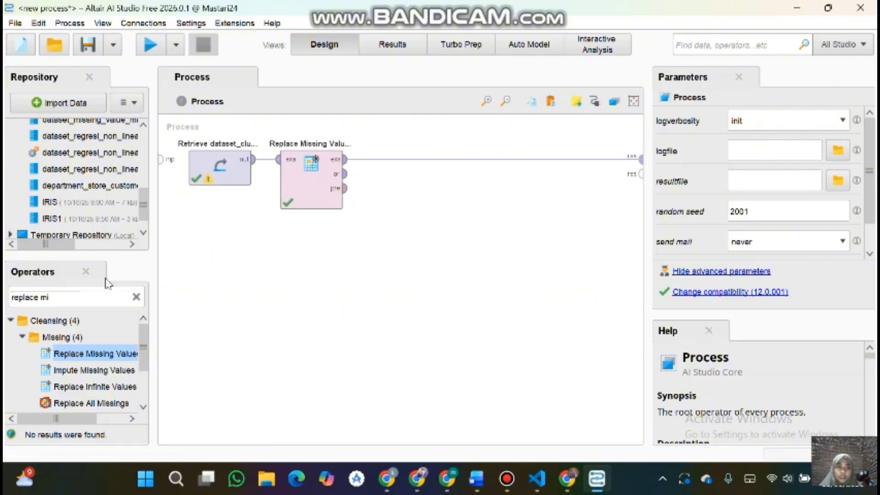
Step: Search for sel and insert a Select Attributes operator between Replace Missing Values and the result
left_click(136, 298)
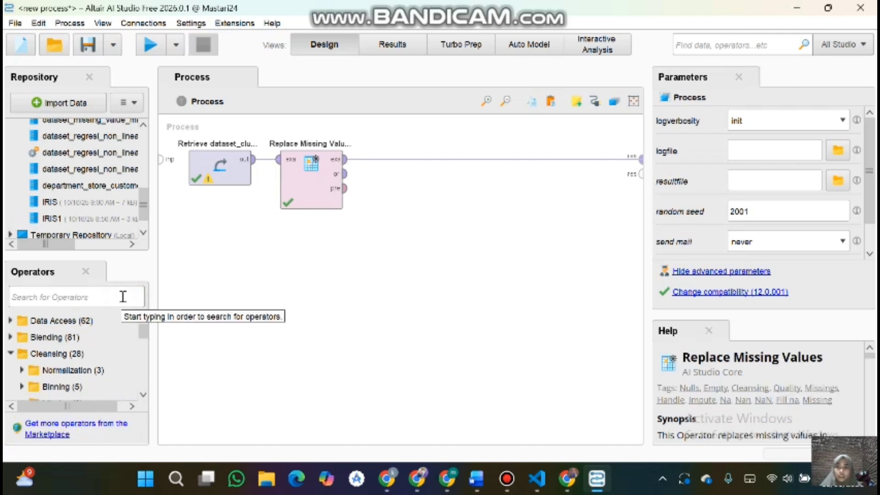
type("sel")
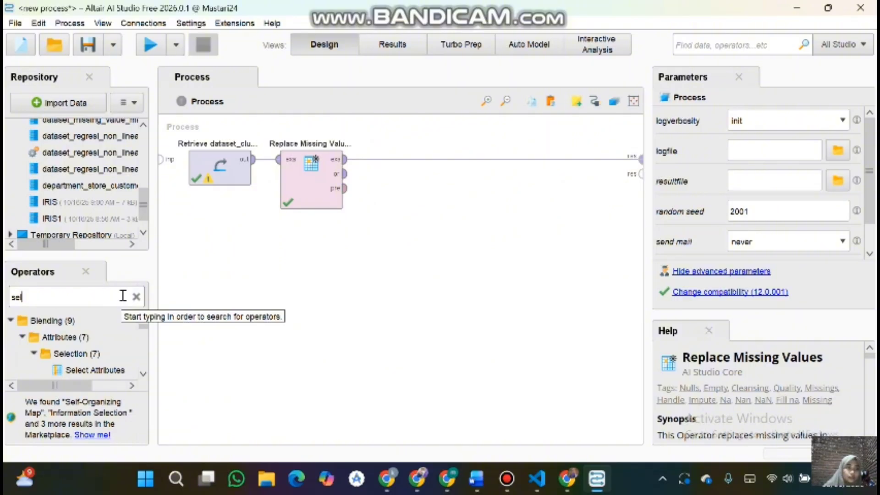
left_click_drag(120, 368, 377, 166)
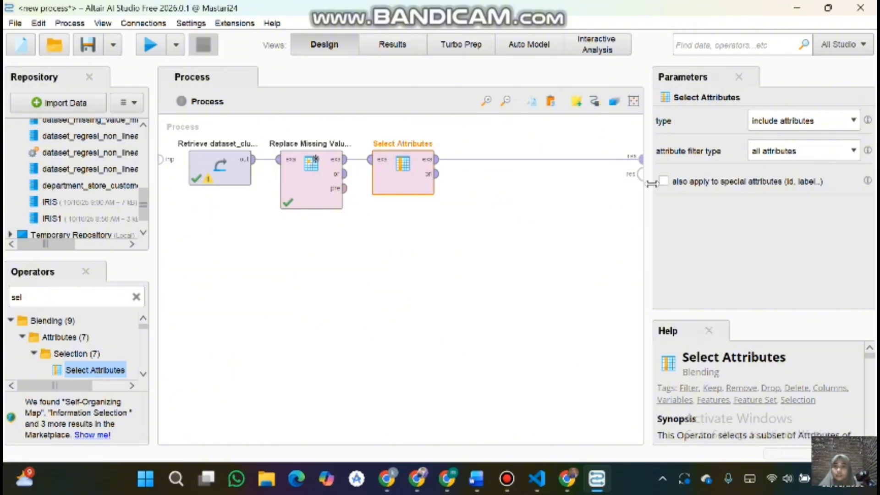
Step: Set the Select Attributes filter type to a subset, keeping include attributes
left_click(811, 122)
left_click(810, 122)
left_click(805, 150)
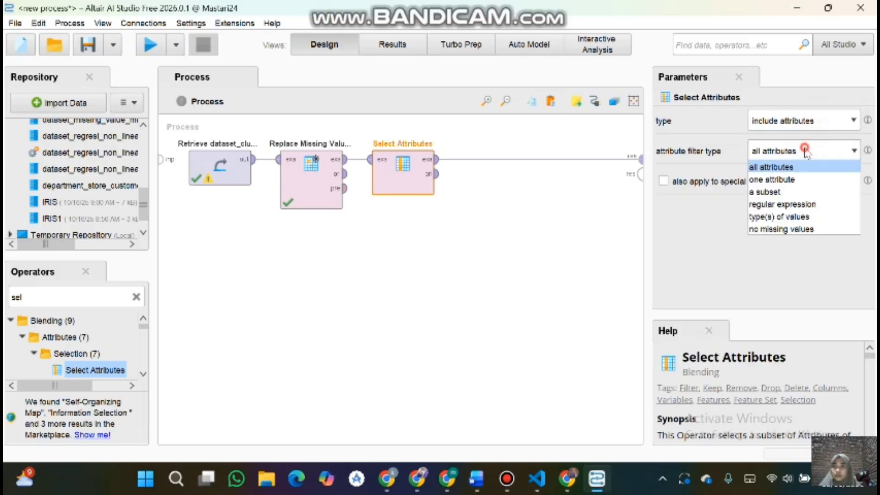
left_click(781, 192)
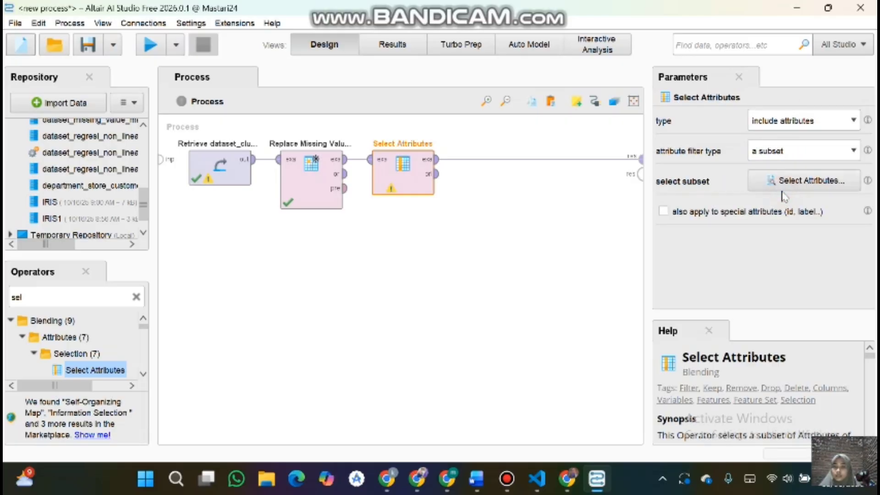
Step: Choose Age, Spending_Score and Annual_Income as the selected attribute subset and apply it
left_click(806, 183)
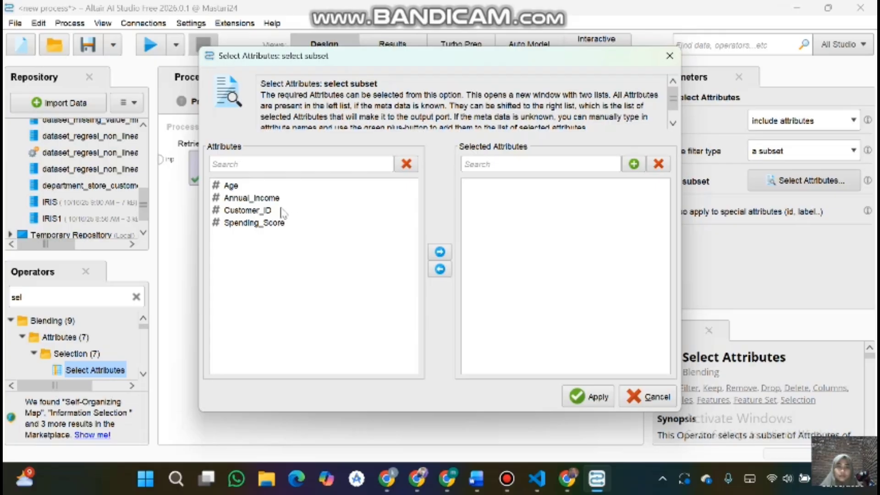
left_click(253, 186)
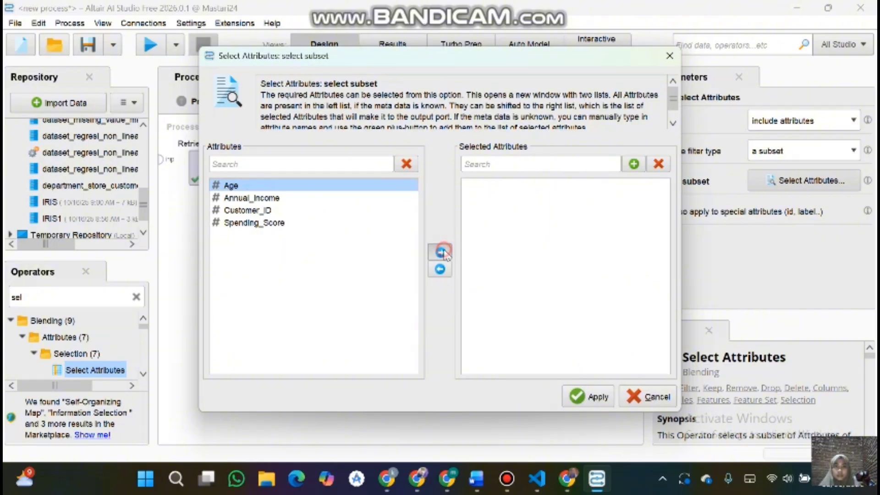
left_click(439, 252)
left_click(259, 212)
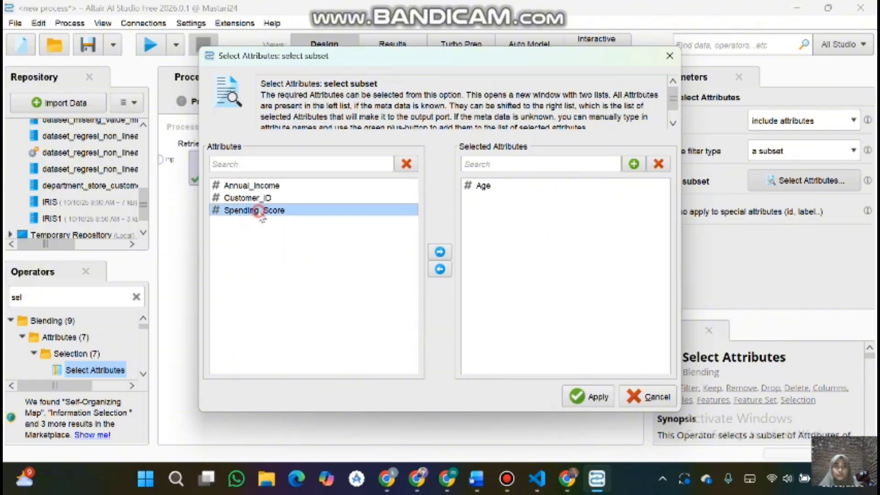
left_click(439, 252)
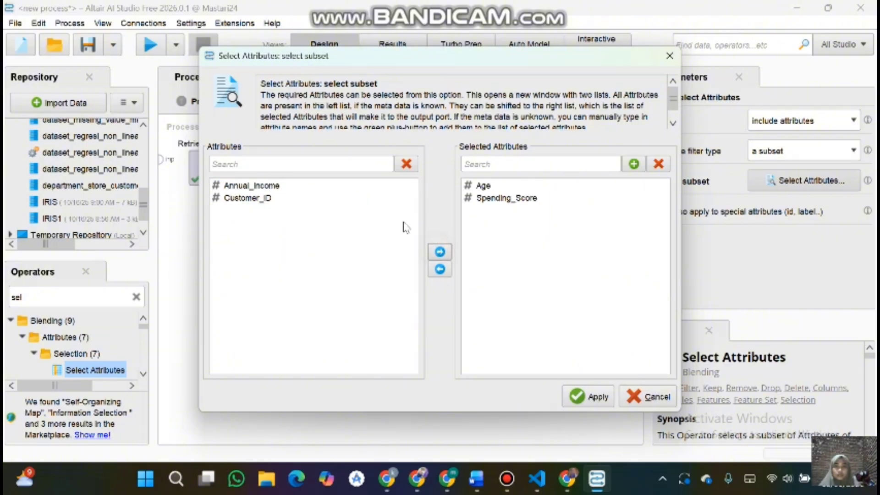
left_click(273, 185)
left_click(440, 252)
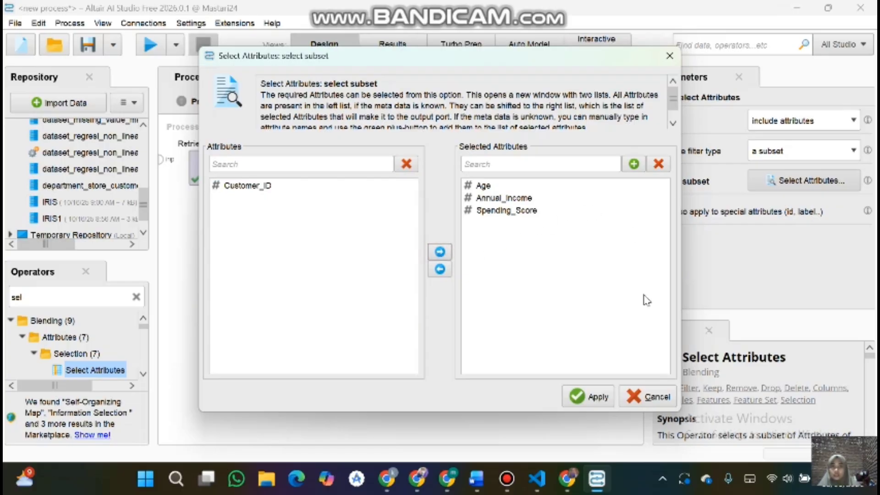
left_click(589, 396)
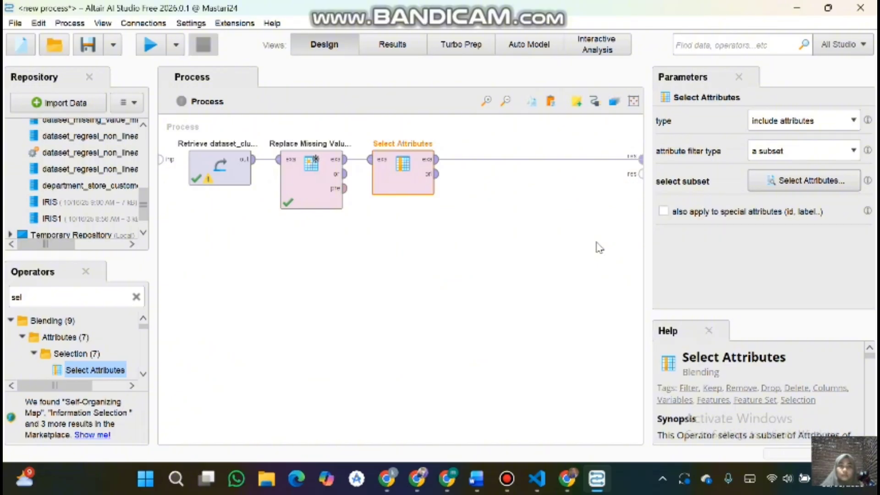
Step: Run the process to check the selected attributes, then return to the design view
left_click(147, 49)
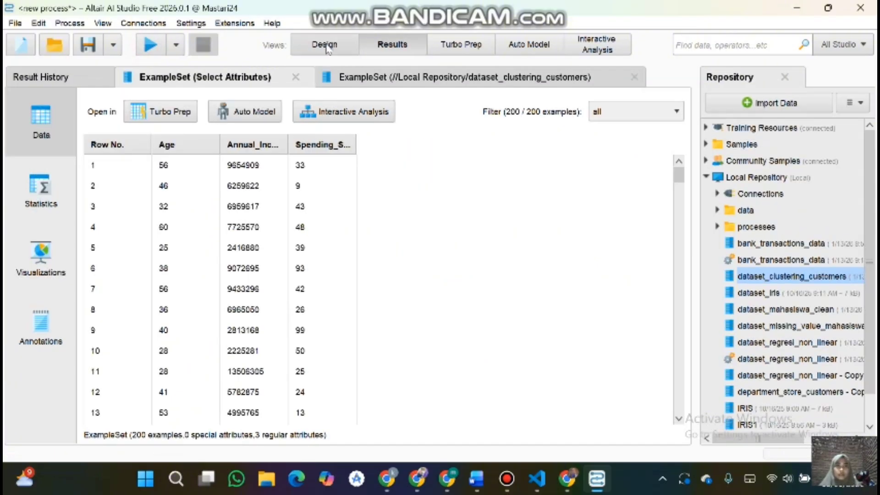
left_click(325, 46)
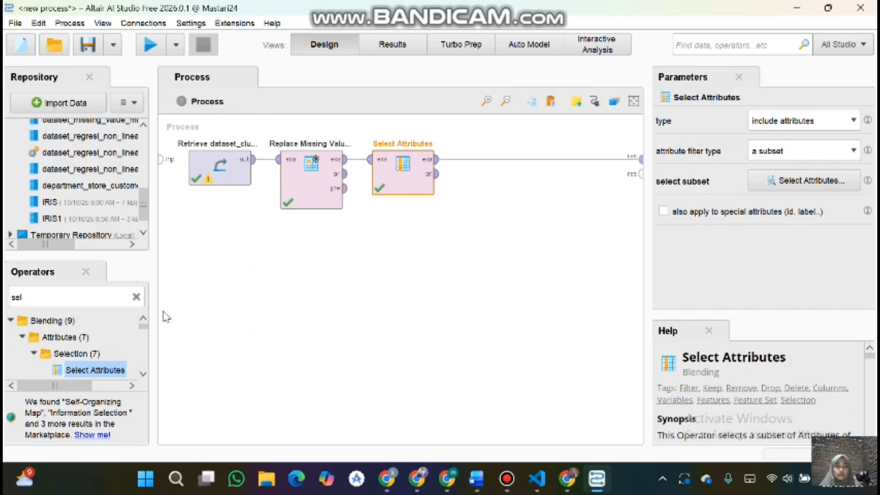
Step: Search for nor and insert a Normalize operator after Select Attributes in the flow
left_click(136, 297)
type("nor")
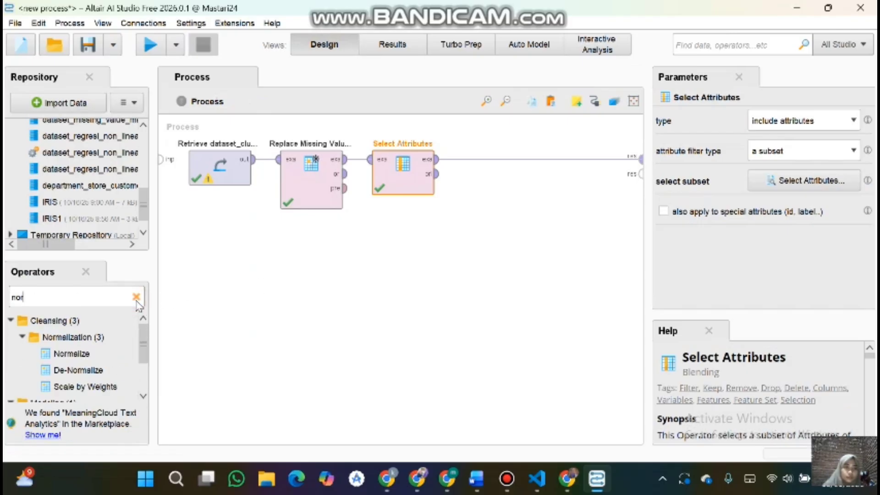
left_click_drag(74, 354, 475, 167)
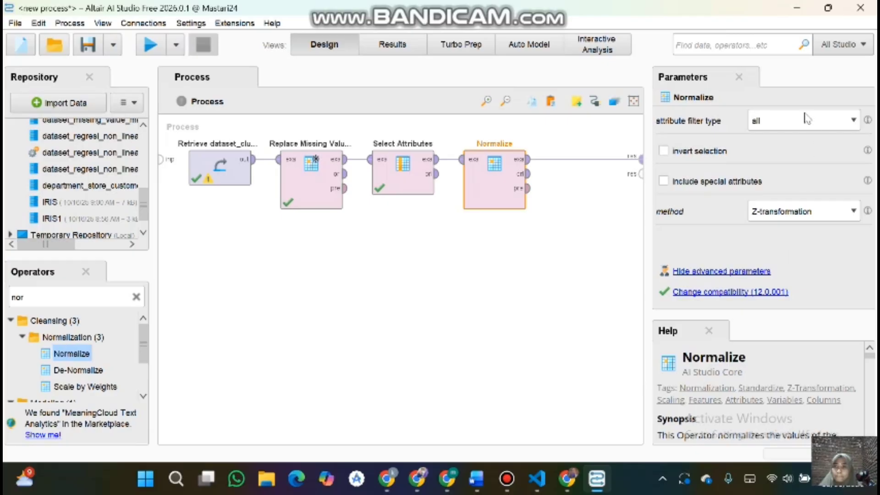
Step: Review the Normalize method and attribute filter type options, keeping Z-transformation and all
left_click(811, 211)
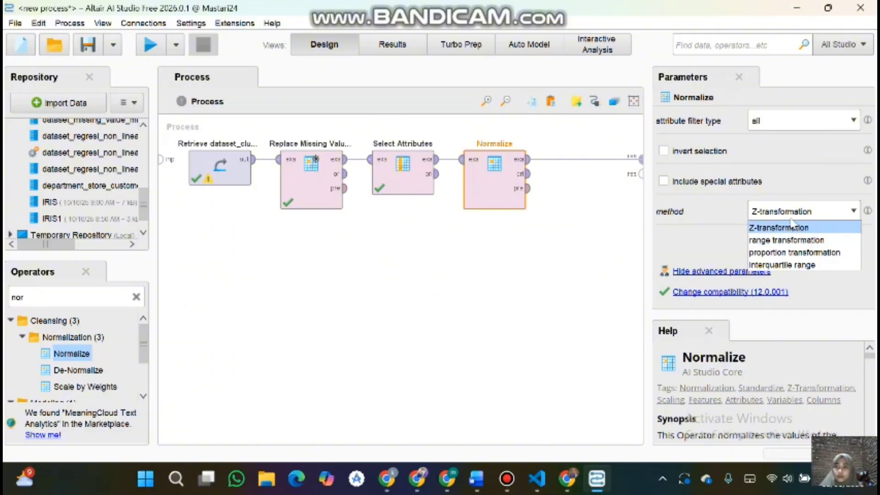
left_click(804, 207)
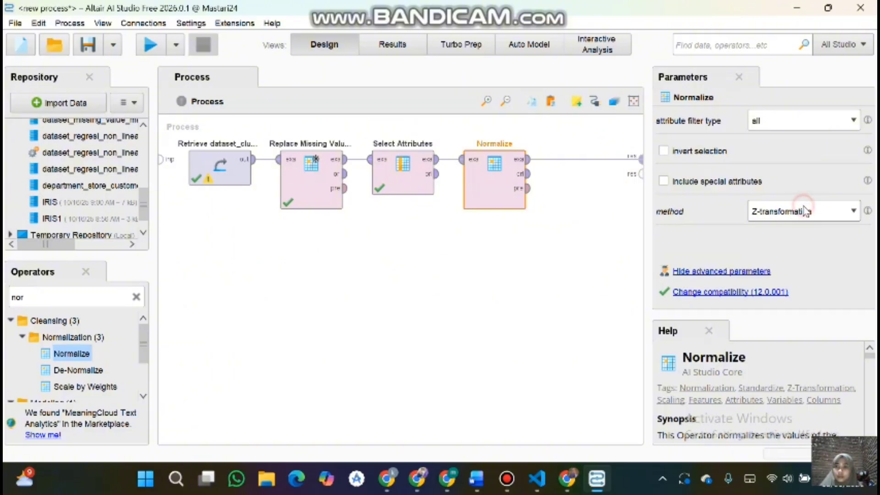
left_click(802, 121)
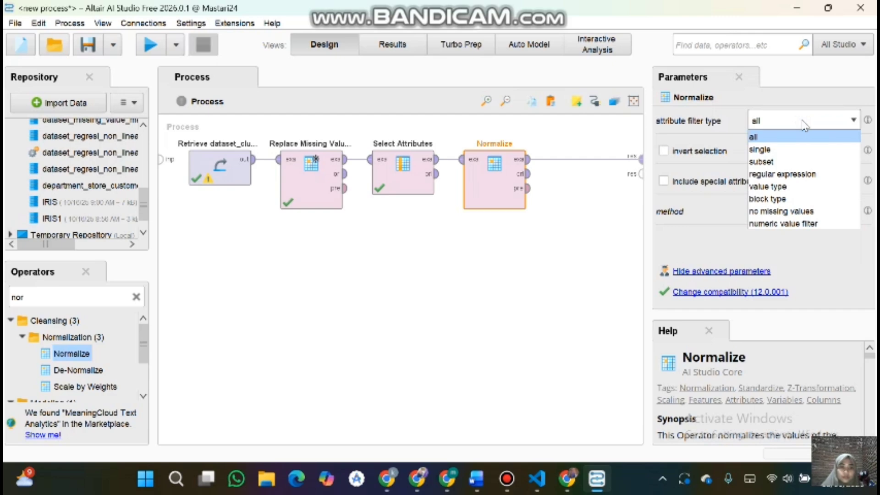
left_click(779, 123)
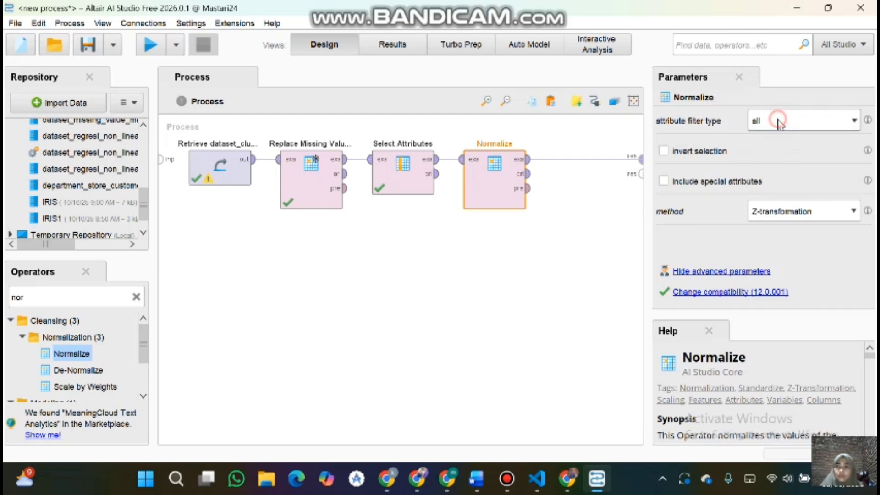
Step: Run the process, inspect the normalized attributes' statistics, and return to the design view
left_click(151, 46)
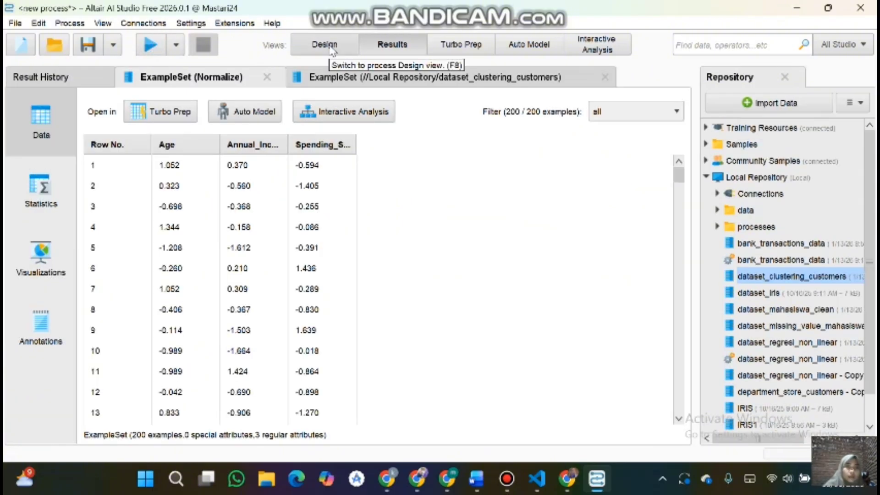
left_click(63, 190)
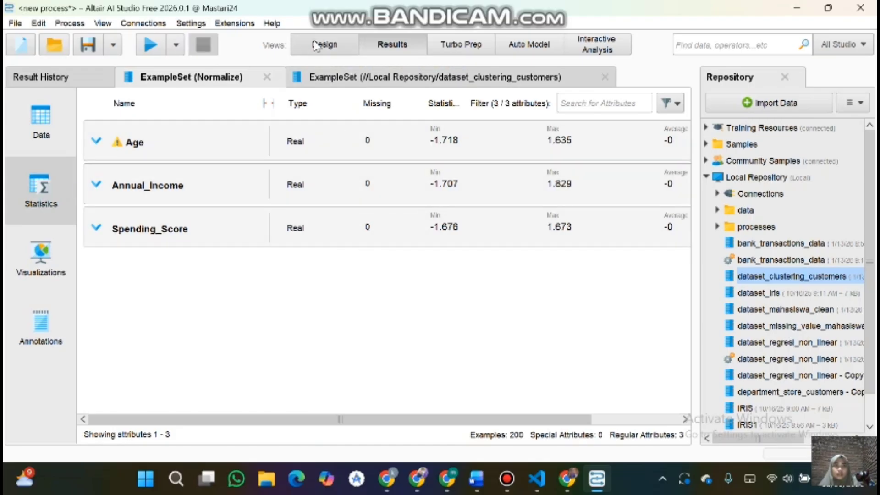
left_click(316, 45)
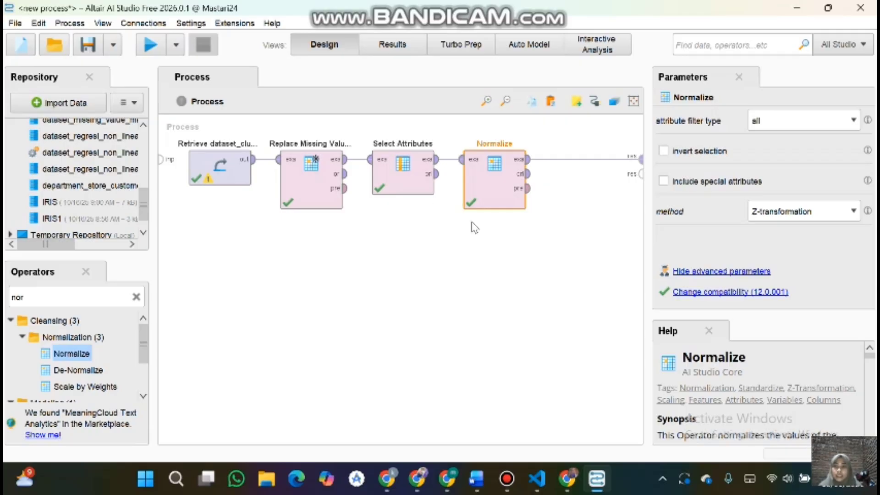
Step: Search for K-me and add a k-Means Clustering operator to the process
left_click(137, 297)
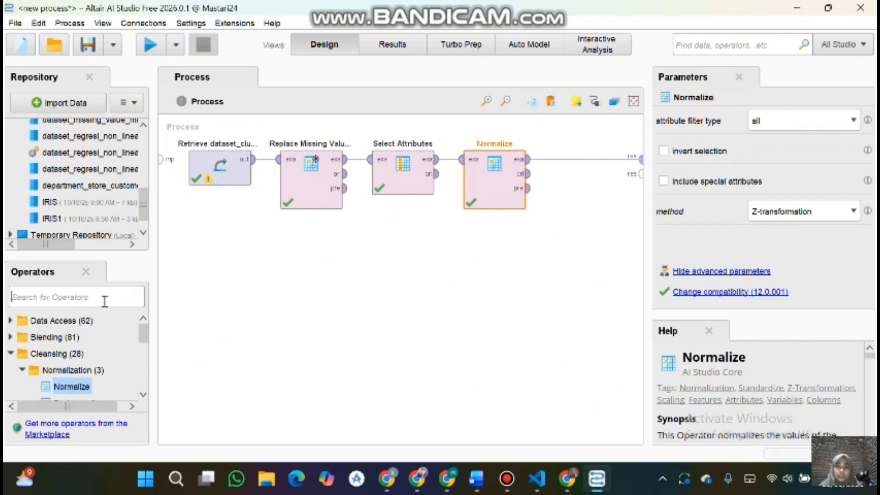
left_click(78, 294)
type("K")
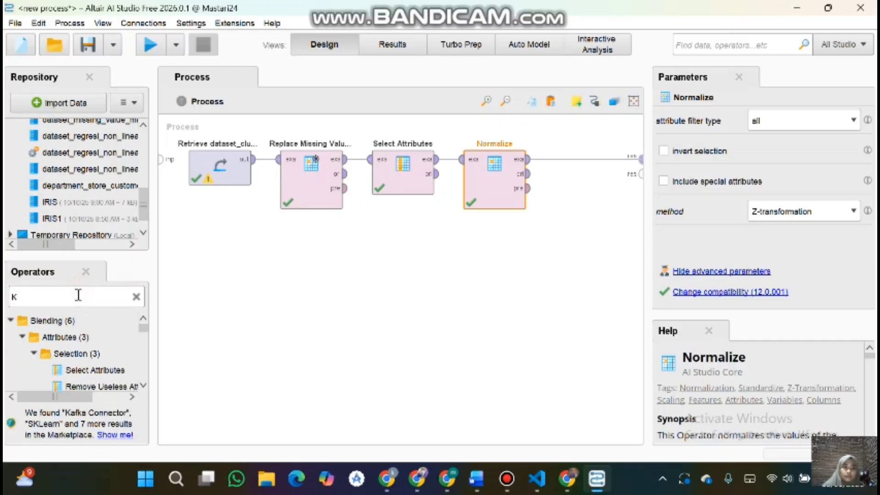
type("-")
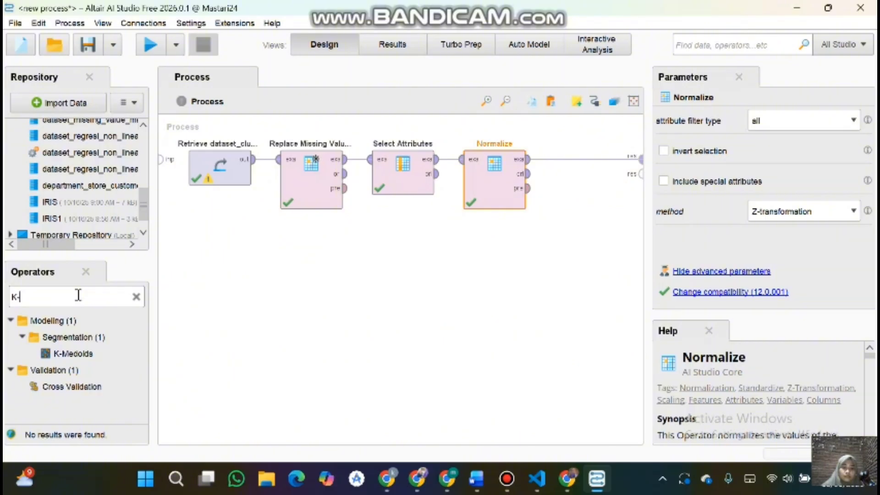
type("me")
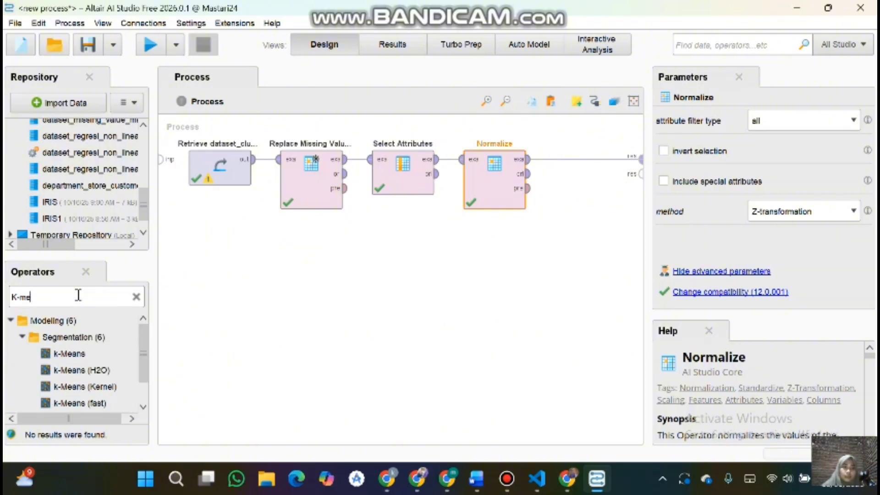
left_click_drag(82, 357, 587, 237)
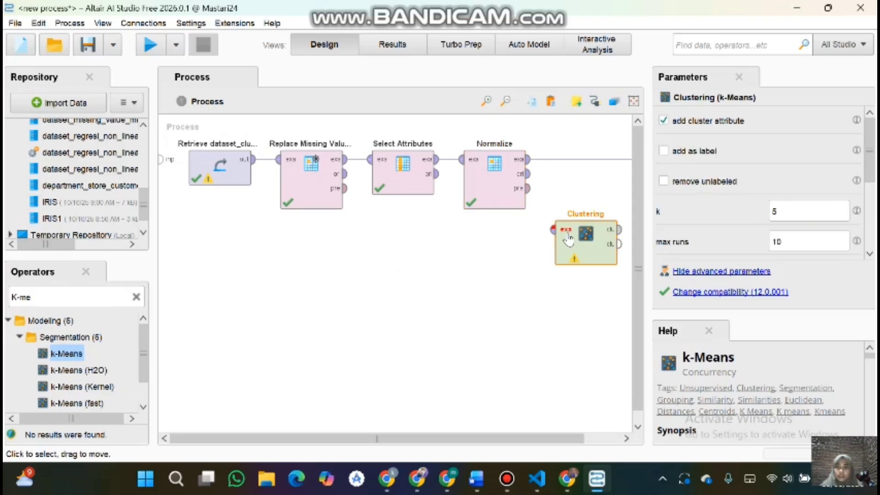
Step: Connect the Normalize example set output to the Clustering operator's input
scroll(568, 238, "right", 3)
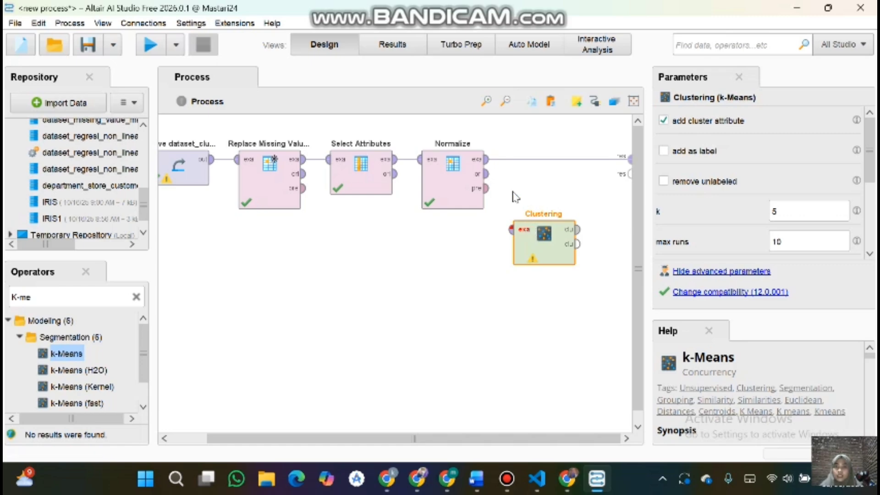
left_click(487, 161)
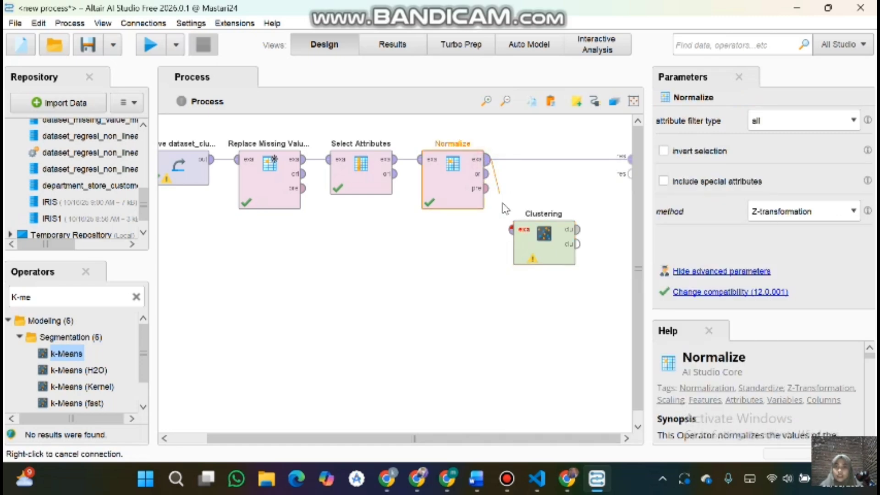
left_click(510, 229)
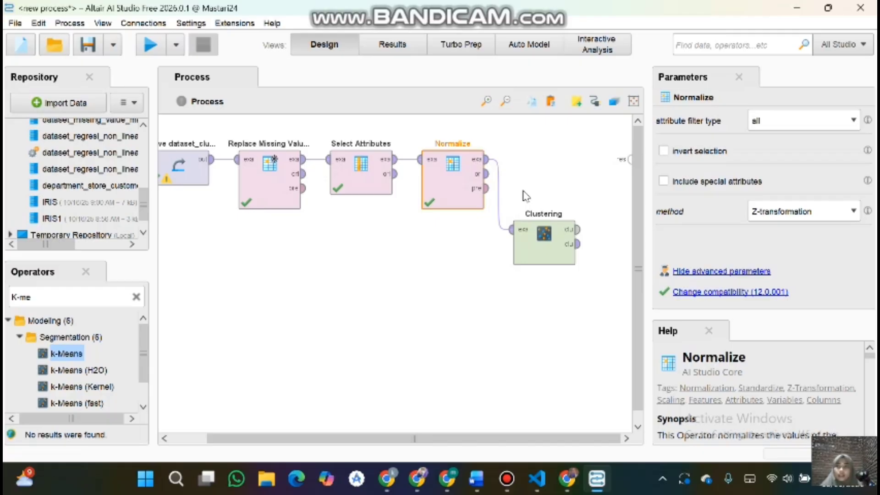
Step: Set the Clustering k to 3 and connect its cluster model output to the process result port
left_click(557, 244)
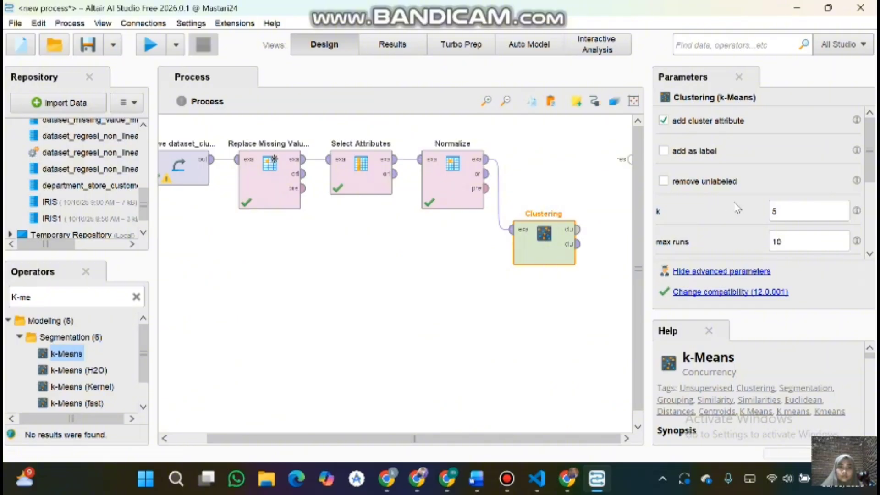
left_click(794, 214)
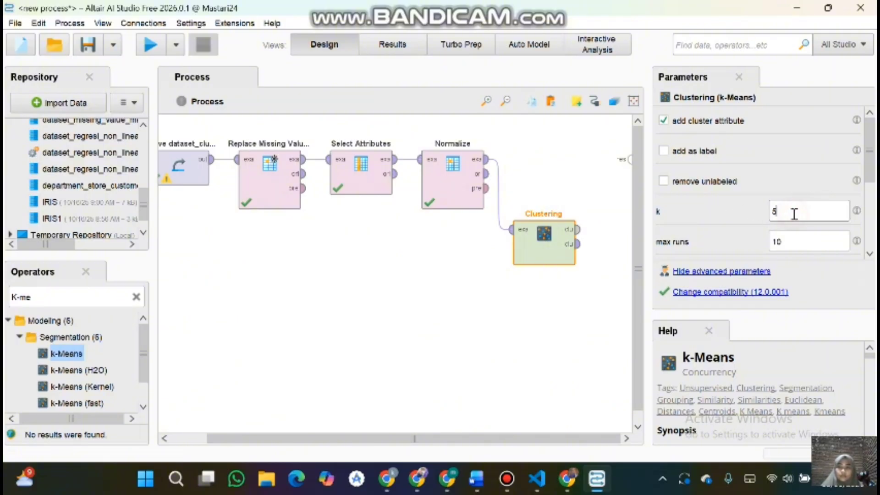
key("BackSpace")
type("3")
left_click(579, 229)
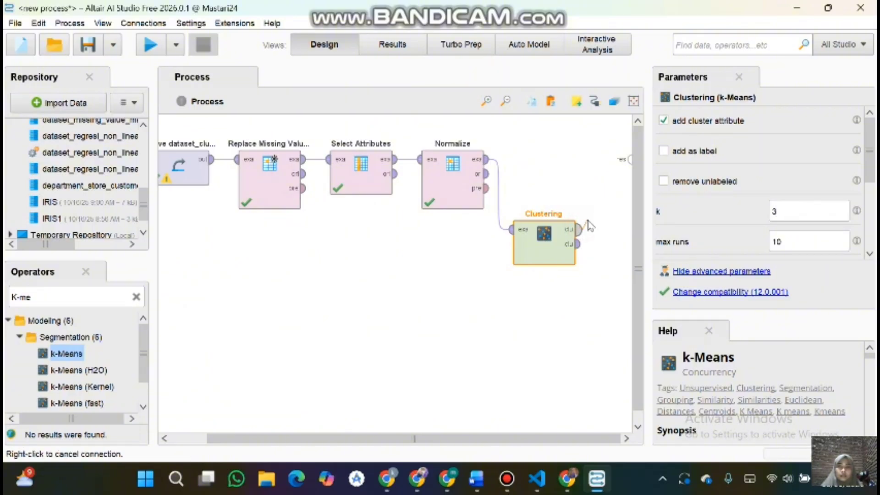
left_click(629, 159)
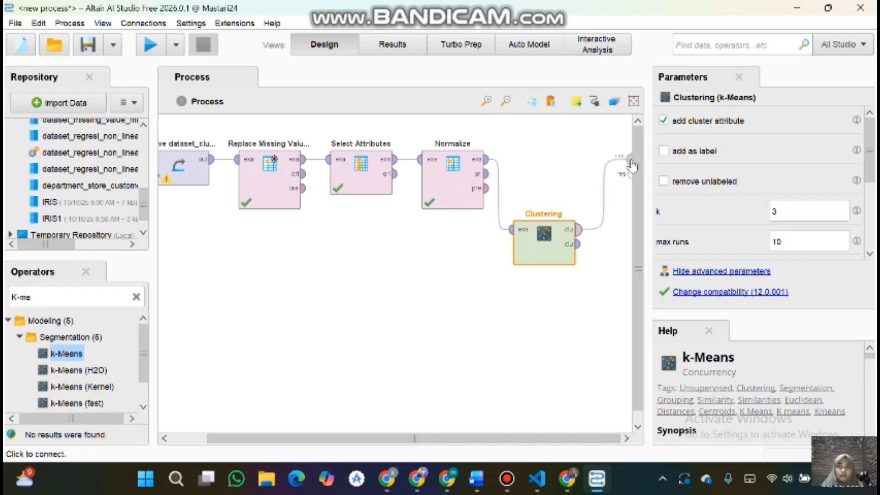
Step: Run the process to view the cluster model, then return to the design view
left_click(151, 44)
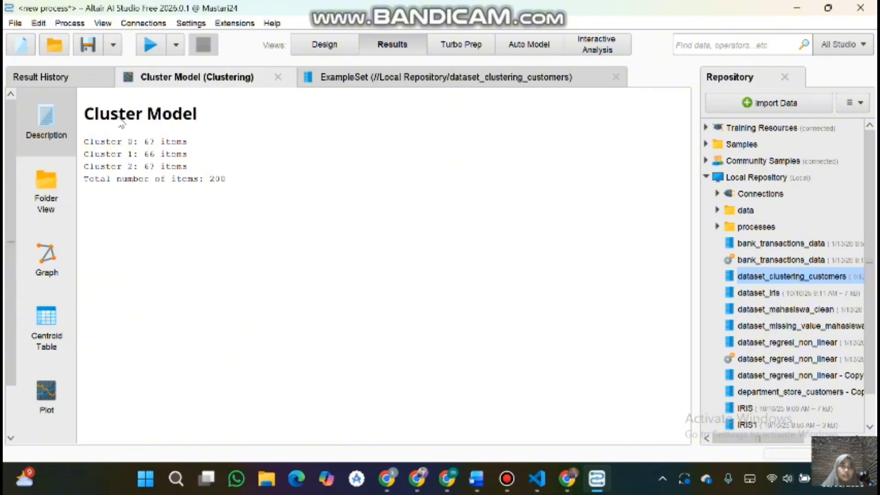
left_click(317, 50)
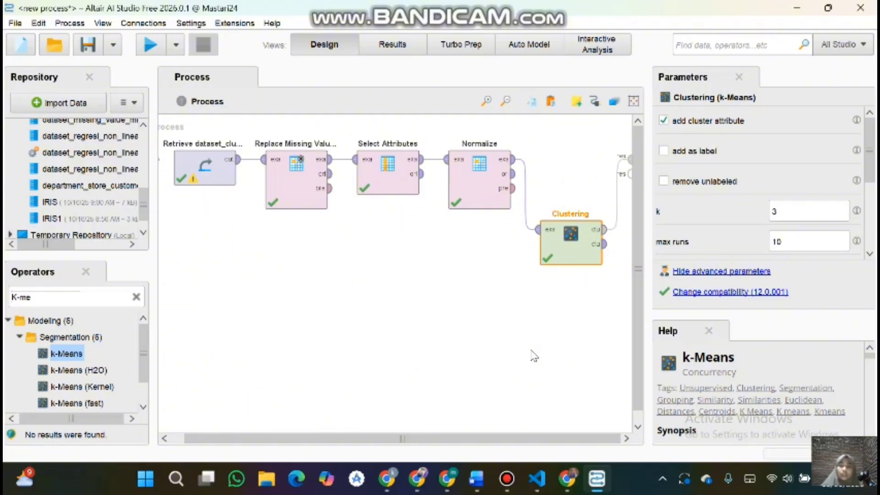
Step: Search for write and add a Write CSV operator below the Clustering operator
left_click(136, 299)
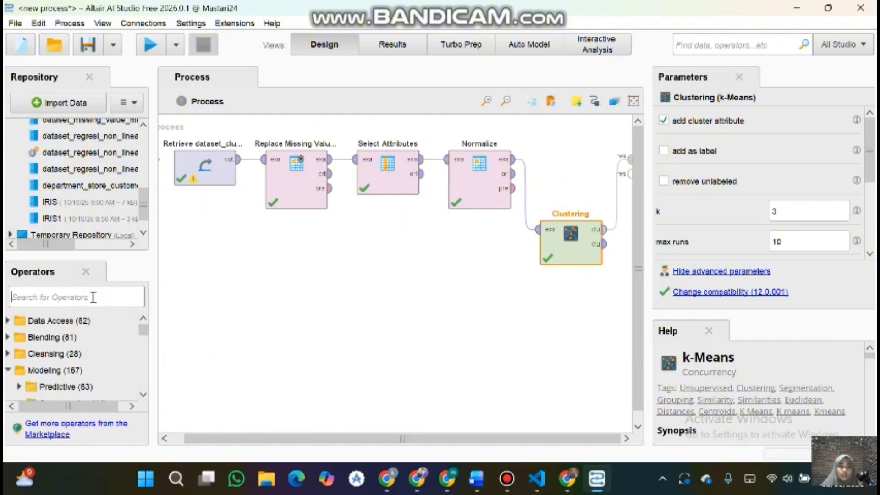
type("wr")
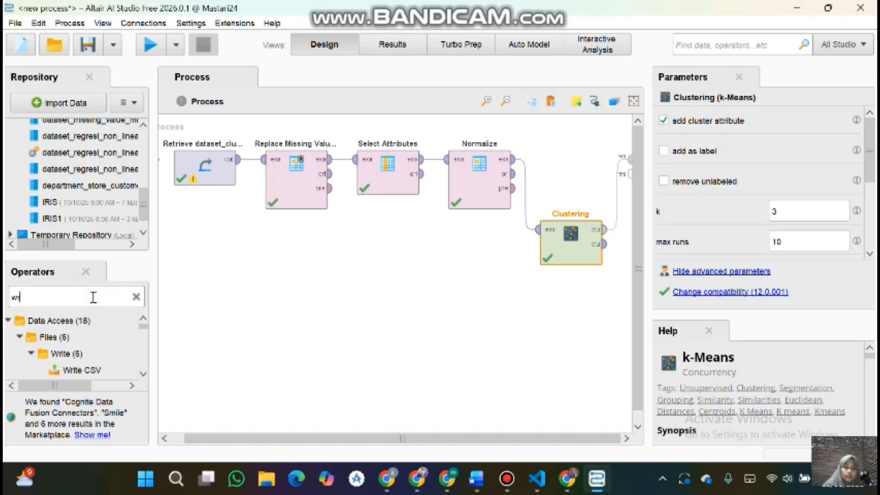
type("ite")
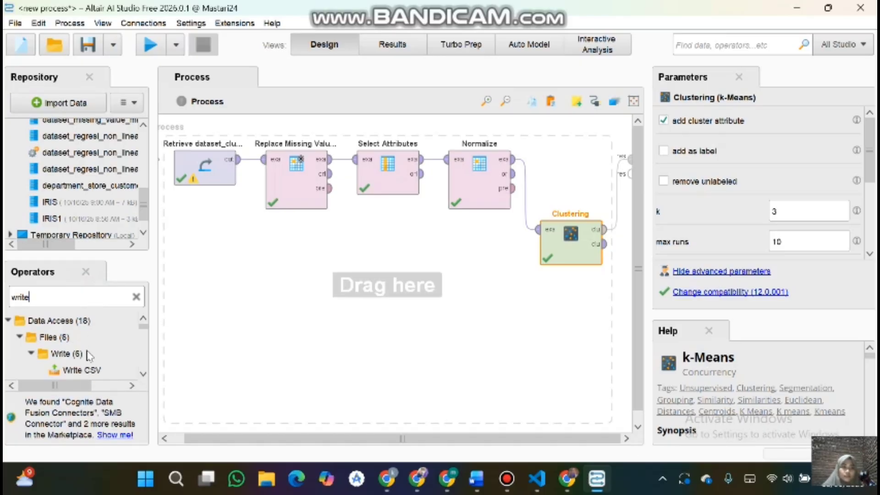
left_click_drag(82, 369, 637, 303)
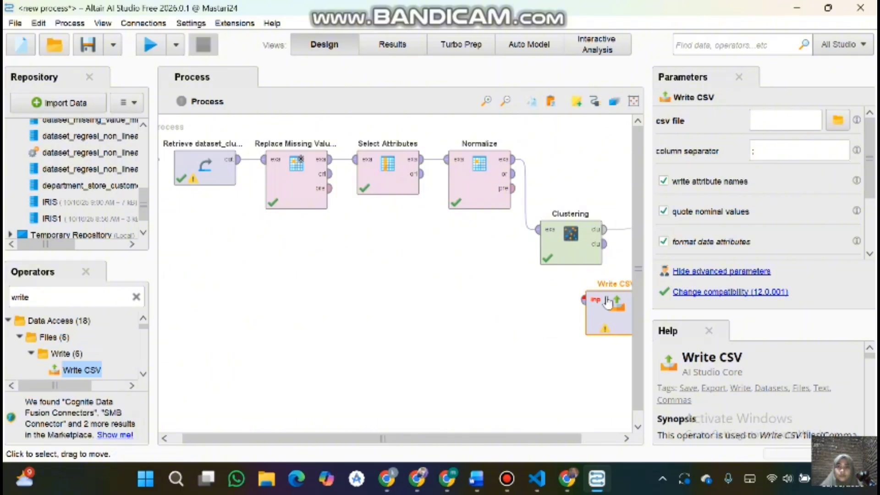
Step: Disconnect the Clustering model output from the process result port
left_click(571, 239)
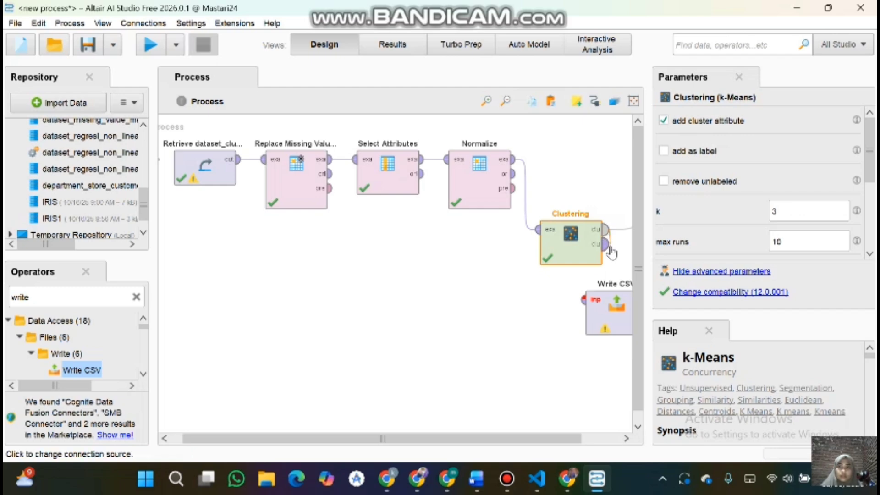
left_click(631, 224)
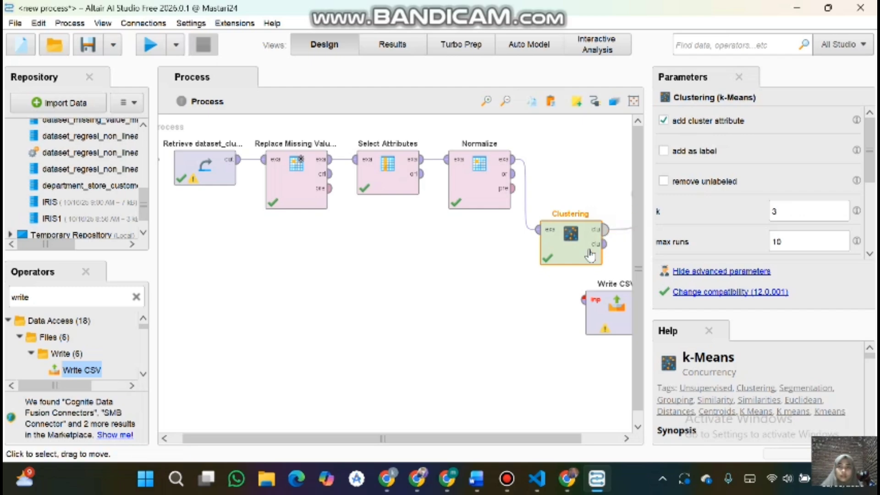
scroll(623, 270, "right", 3)
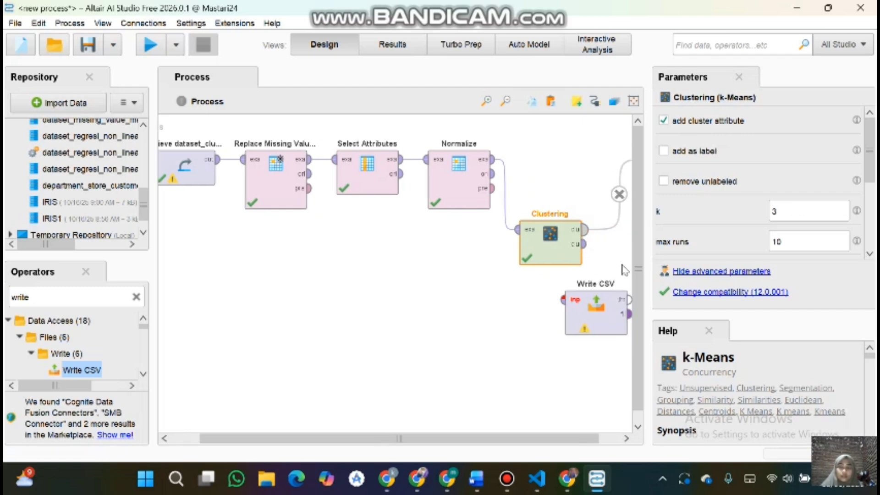
left_click(594, 194)
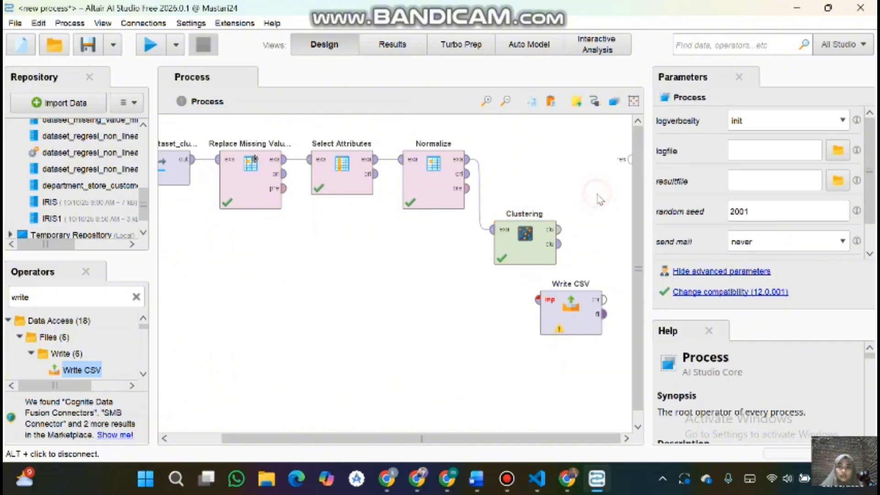
Step: Move Write CSV beside Clustering and connect the clustered set output to its input
left_click_drag(554, 304, 599, 267)
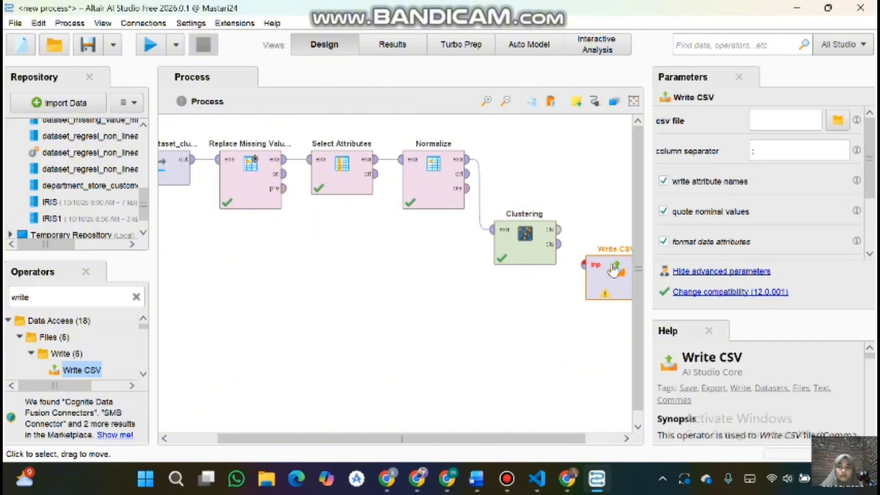
scroll(554, 275, "right", 2)
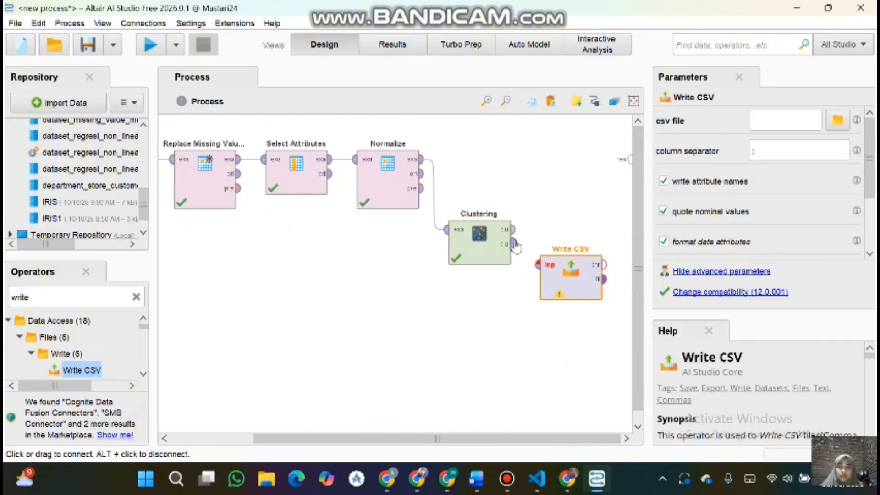
left_click(514, 243)
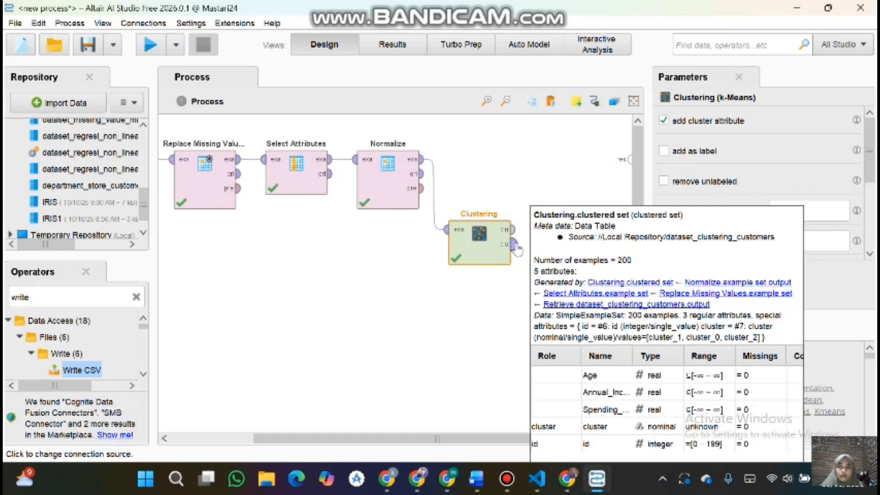
left_click_drag(513, 245, 540, 264)
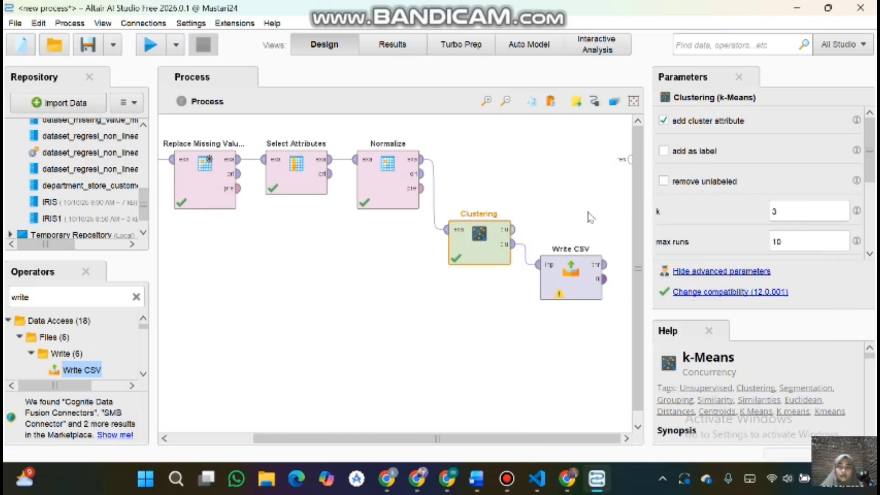
Step: Connect the Write CSV through output to the process result port
left_click(589, 215)
left_click(607, 264)
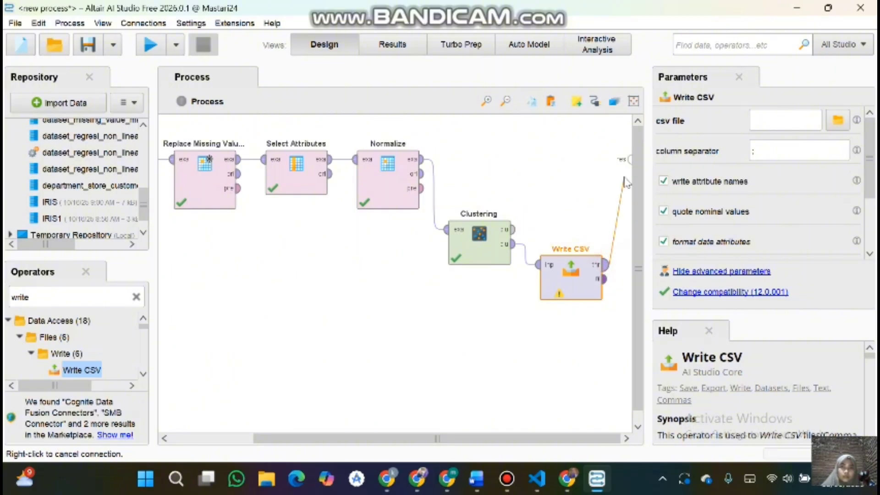
left_click(629, 159)
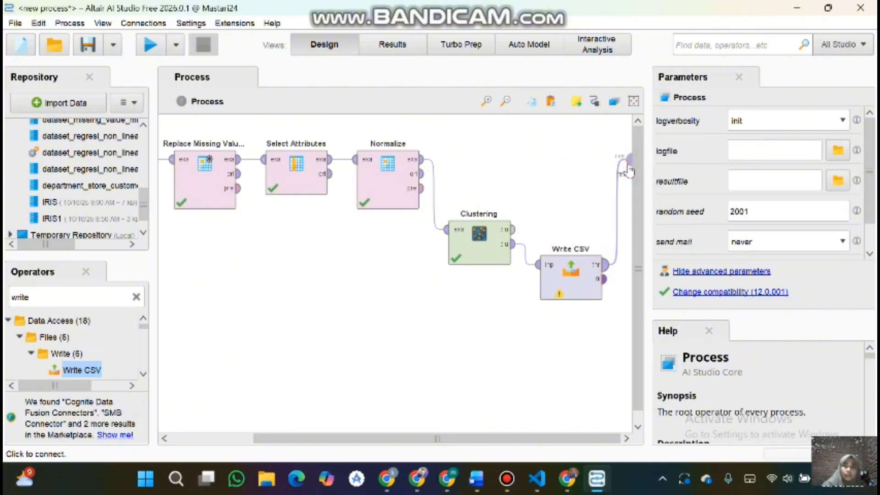
Step: Open the file browser for the Write CSV operator's csv file parameter and navigate to the Downloads folder
left_click(606, 266)
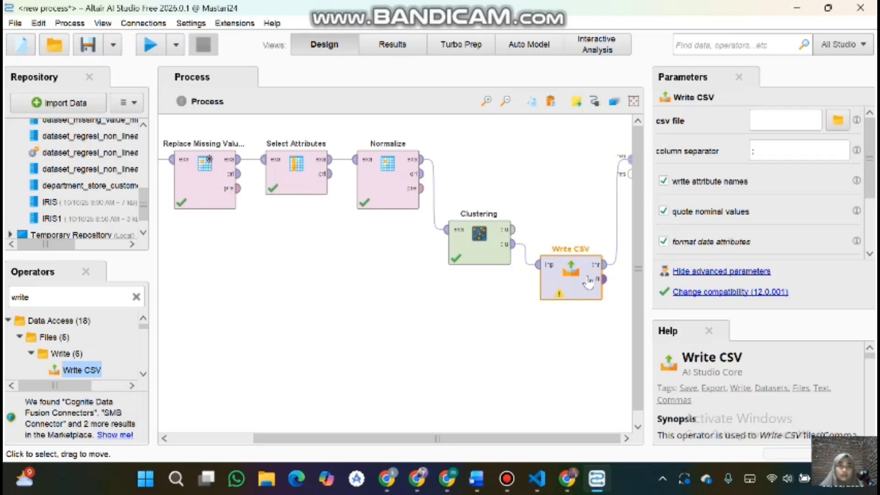
left_click(838, 128)
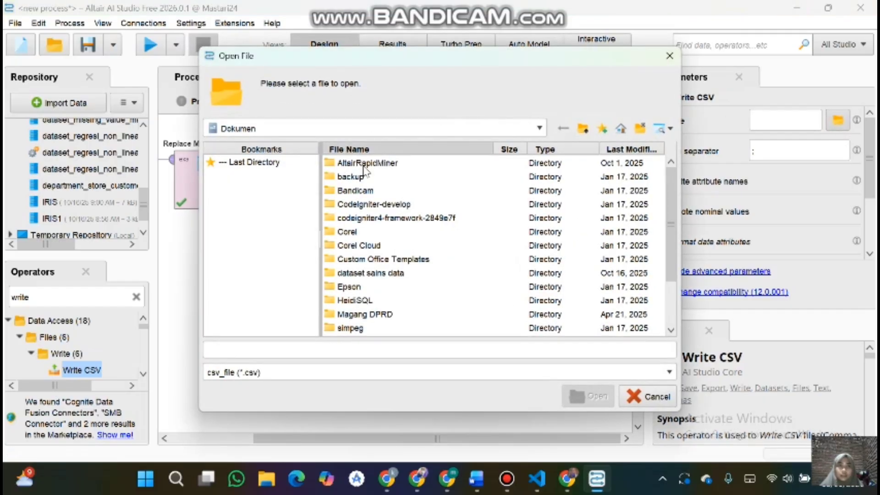
left_click(345, 130)
left_click(342, 126)
left_click(341, 126)
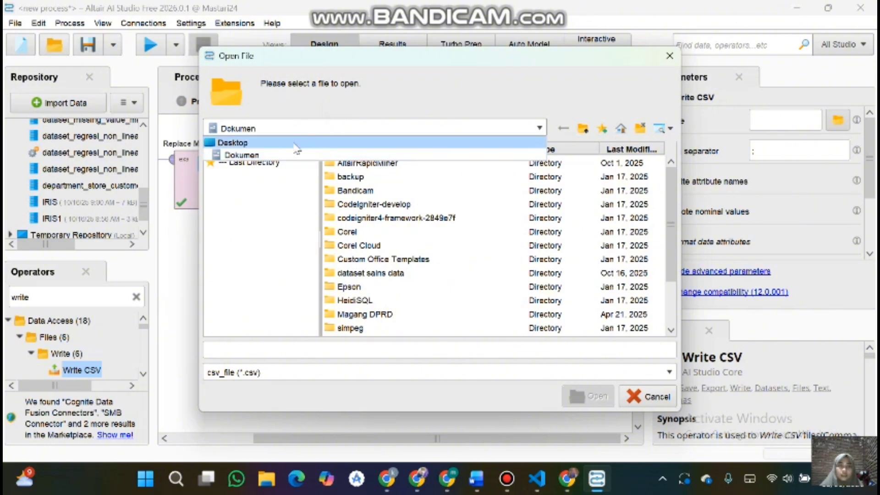
left_click(293, 144)
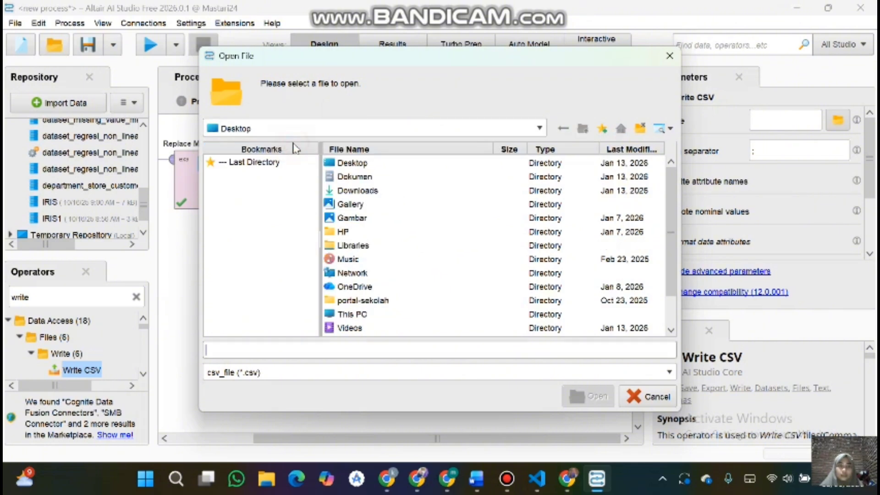
double_click(362, 190)
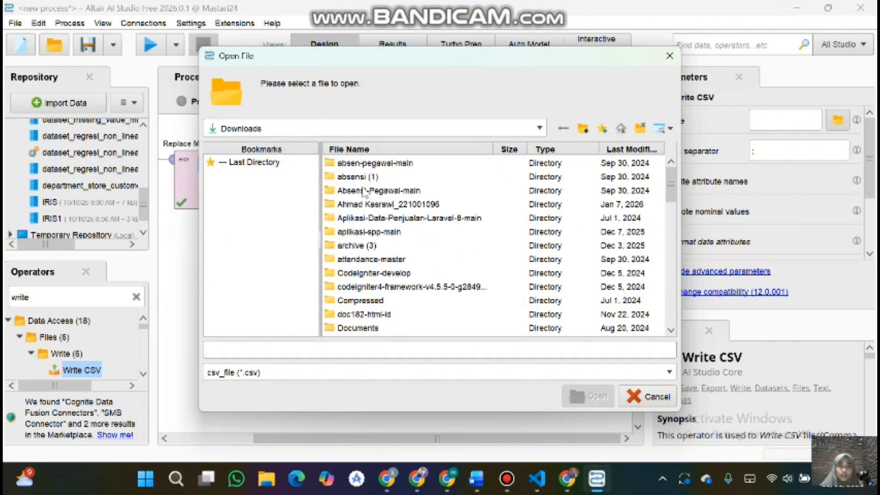
left_click_drag(440, 59, 571, 63)
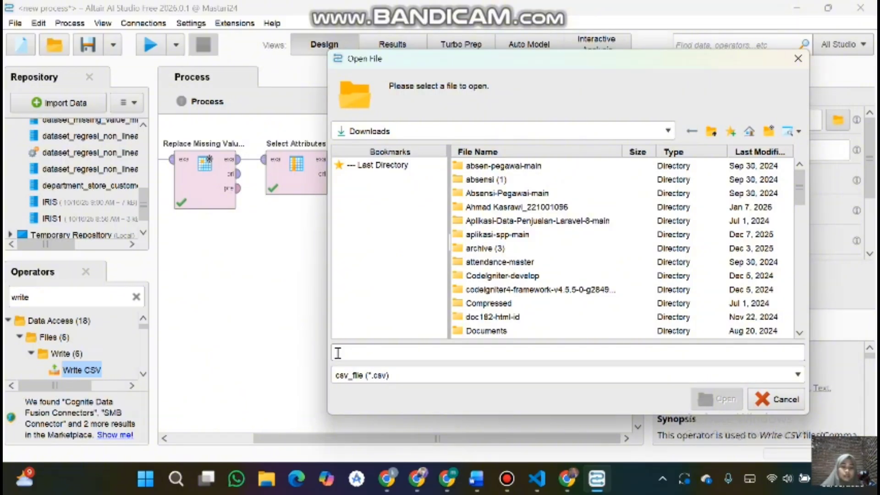
Step: Set the output file name to deprtemen_custemer.csv and confirm it
type("cs")
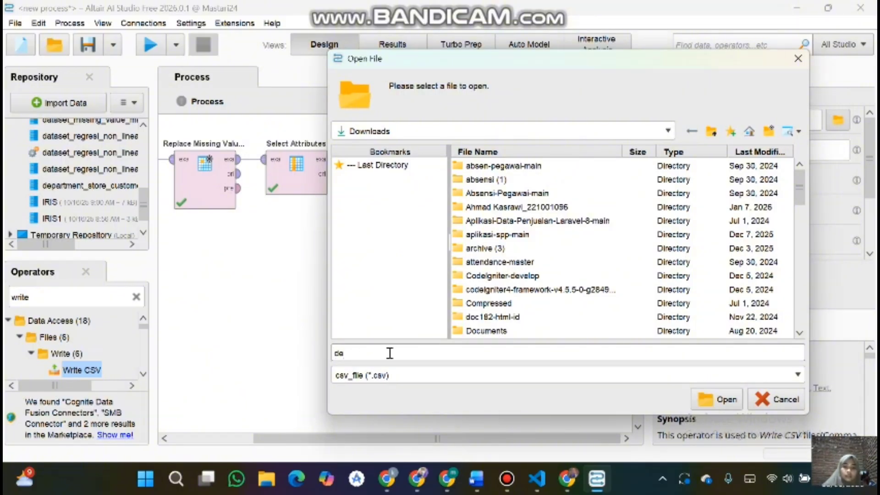
type("prte")
type("man ")
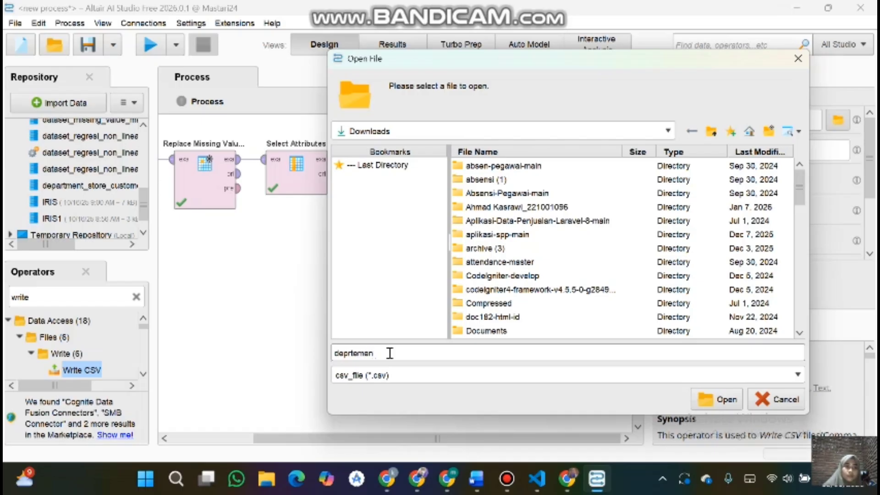
type("c")
key("BackSpace")
key("BackSpace")
type("_d")
type("usta")
type("me")
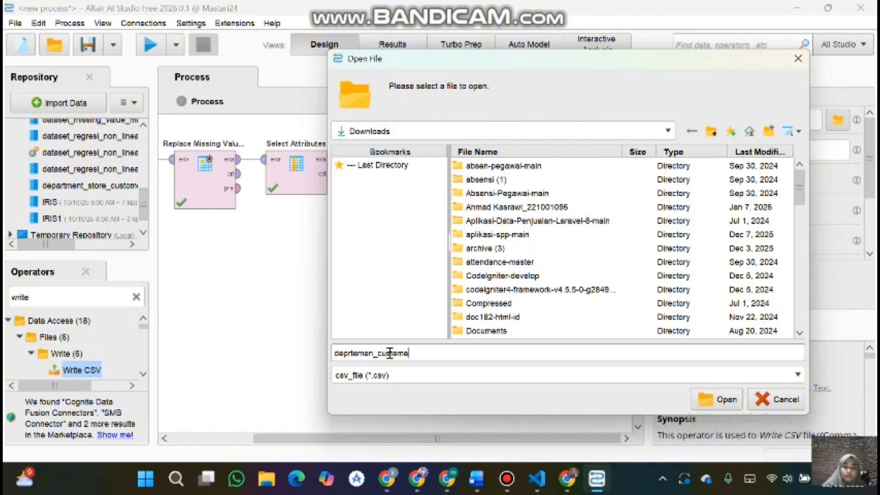
type("r.csv")
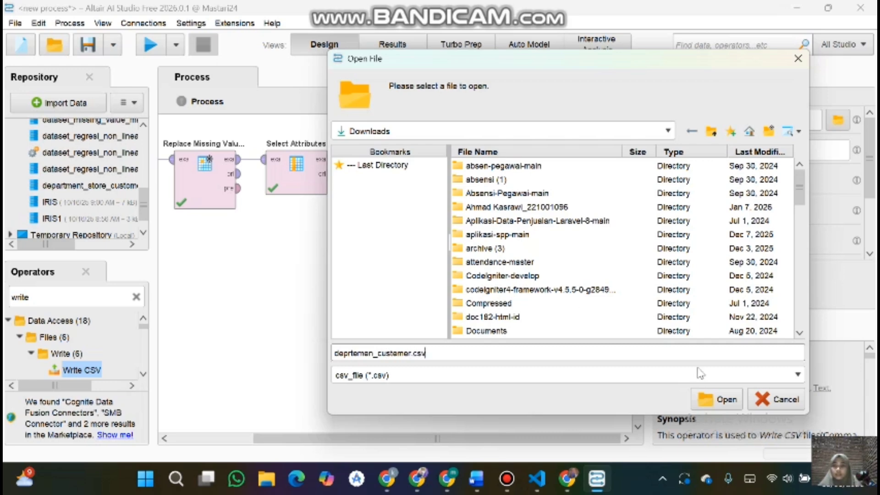
left_click(711, 395)
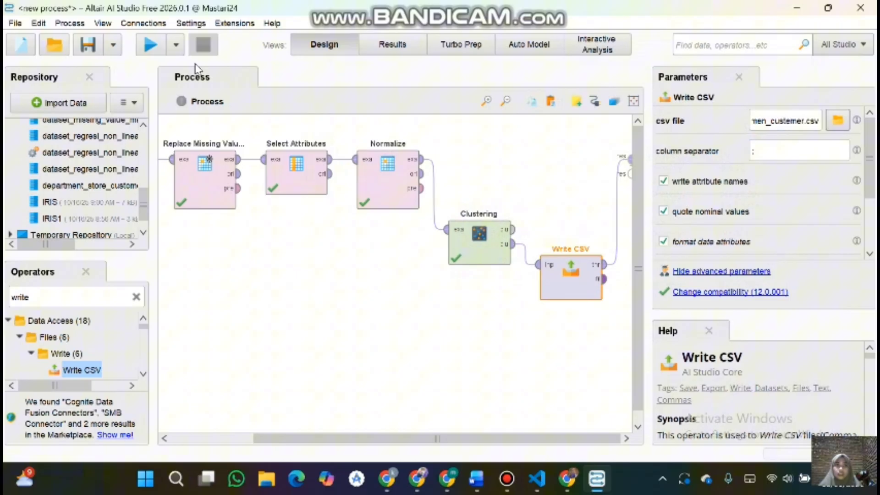
Step: Run the process and review the clustered example set's data and statistics before returning to the design view
left_click(154, 49)
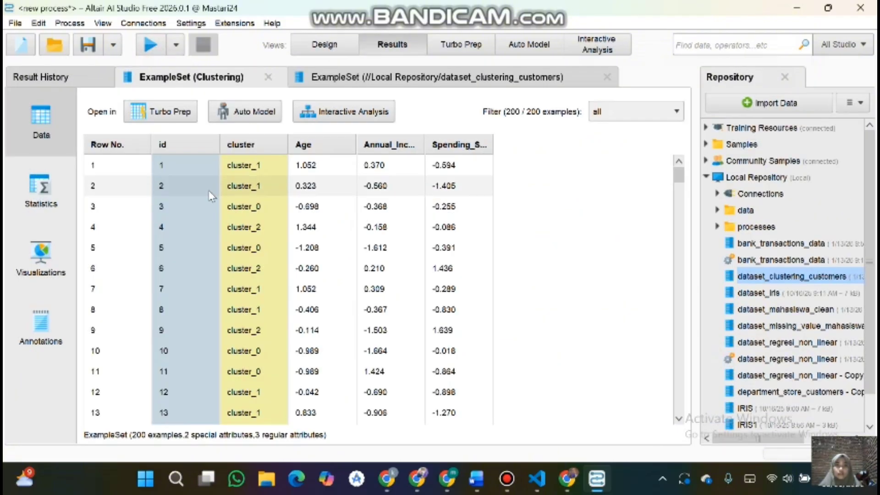
scroll(210, 195, "down", 1)
left_click(42, 196)
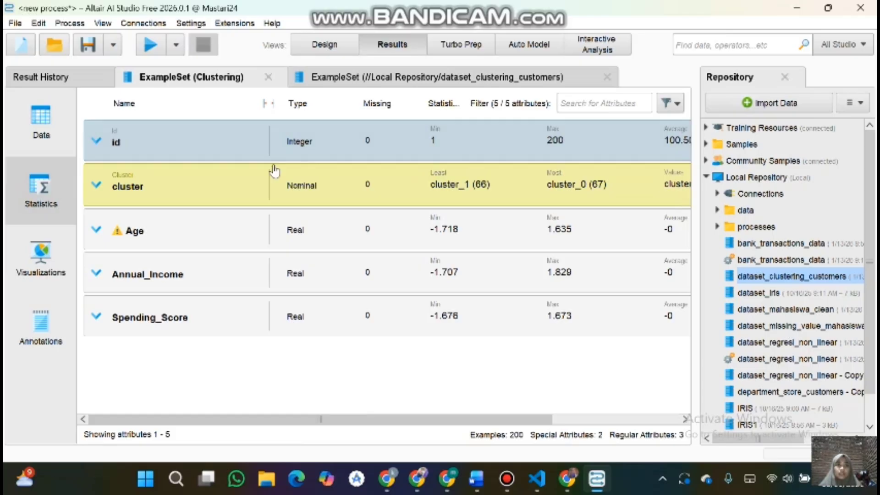
scroll(197, 289, "right", 2)
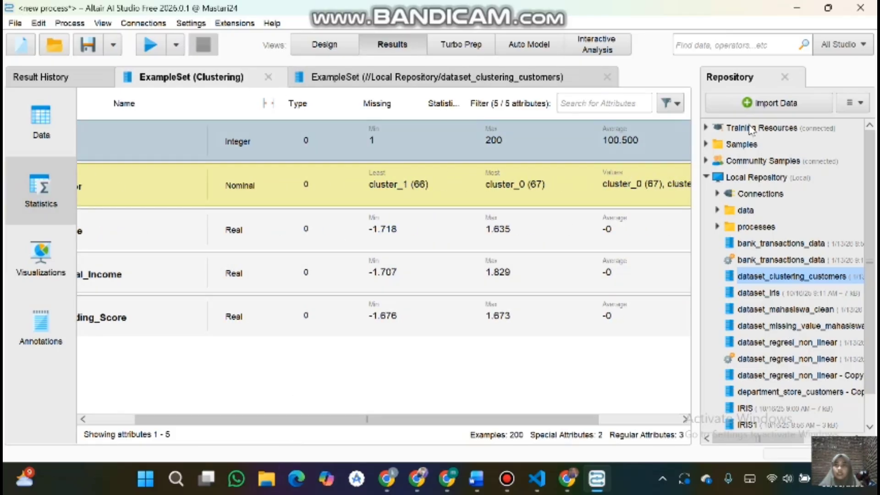
left_click(328, 42)
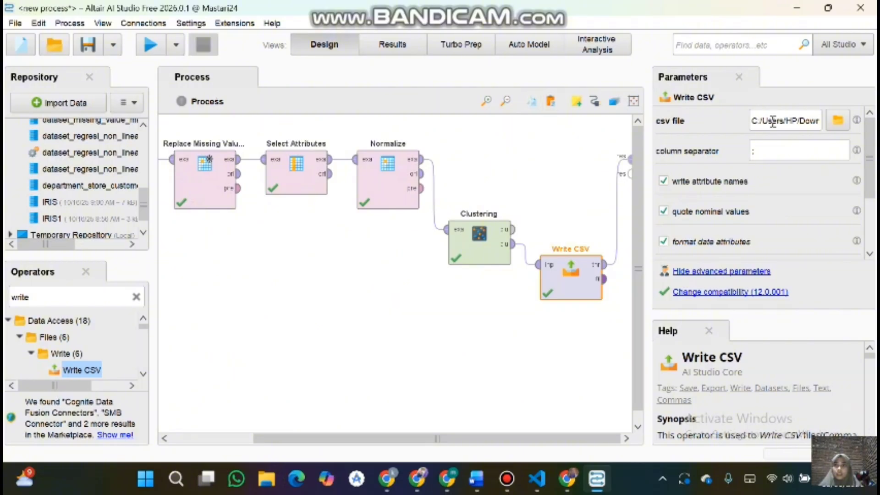
Step: Switch to File Explorer and locate the exported deprtemen_custemer.csv in Downloads, then return to AI Studio
left_click(268, 479)
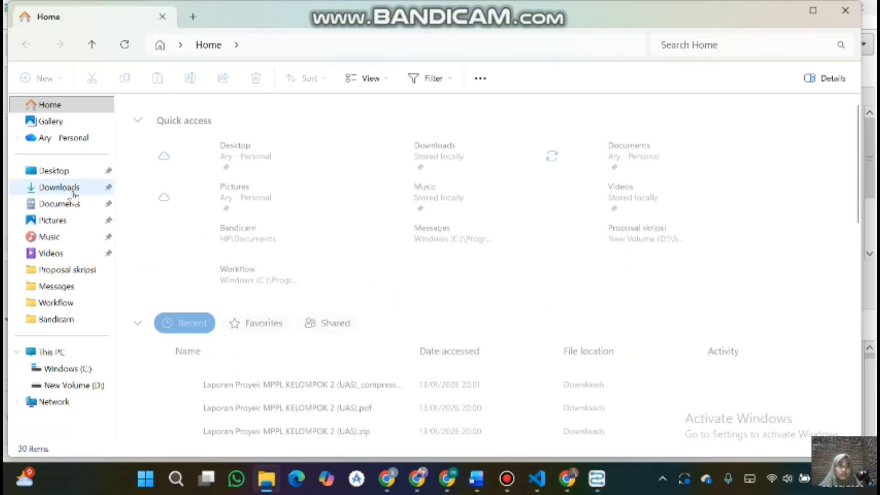
left_click(63, 189)
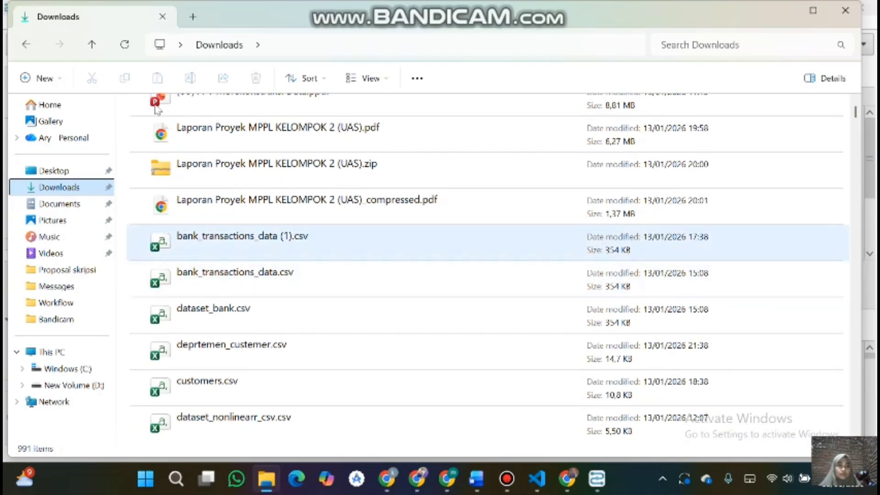
left_click(124, 45)
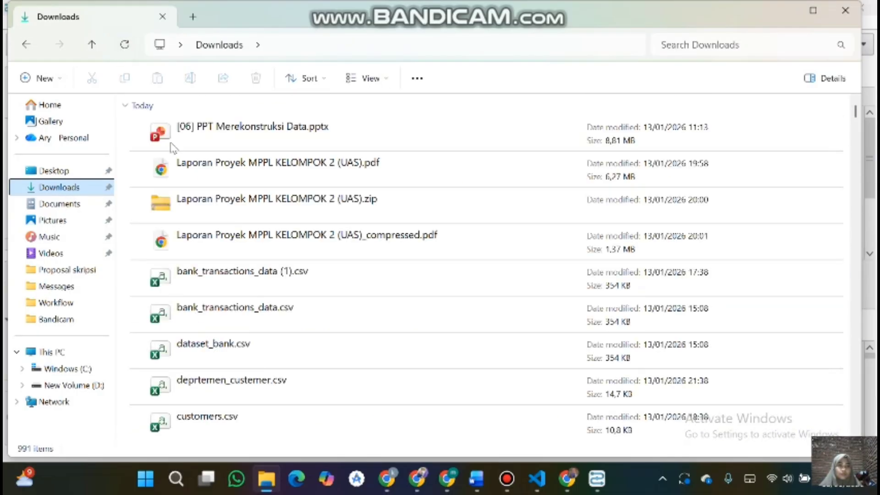
scroll(228, 243, "down", 3)
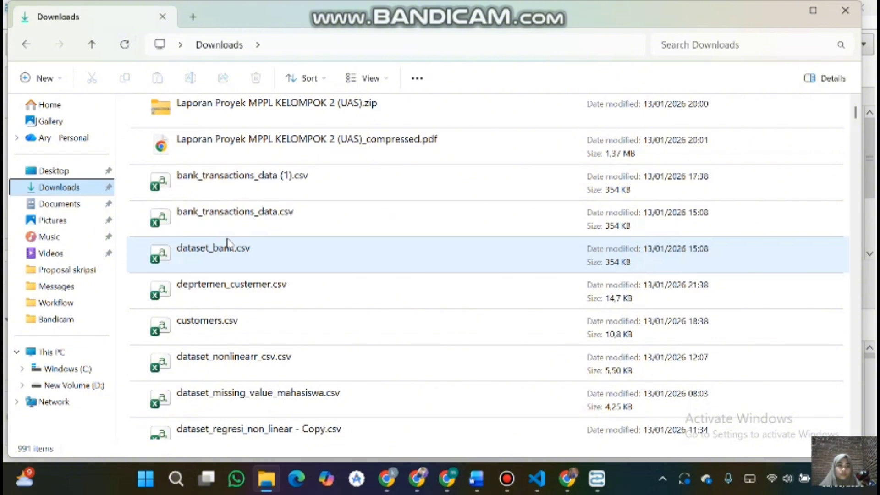
left_click(270, 296)
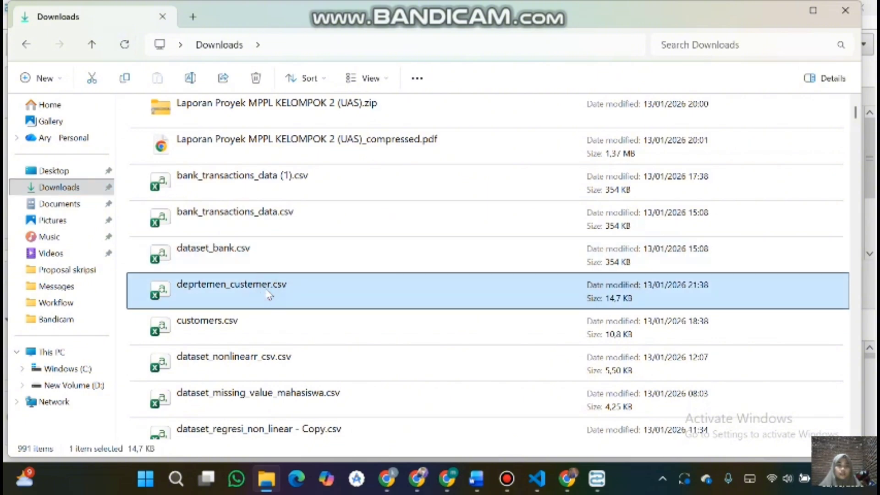
left_click(606, 469)
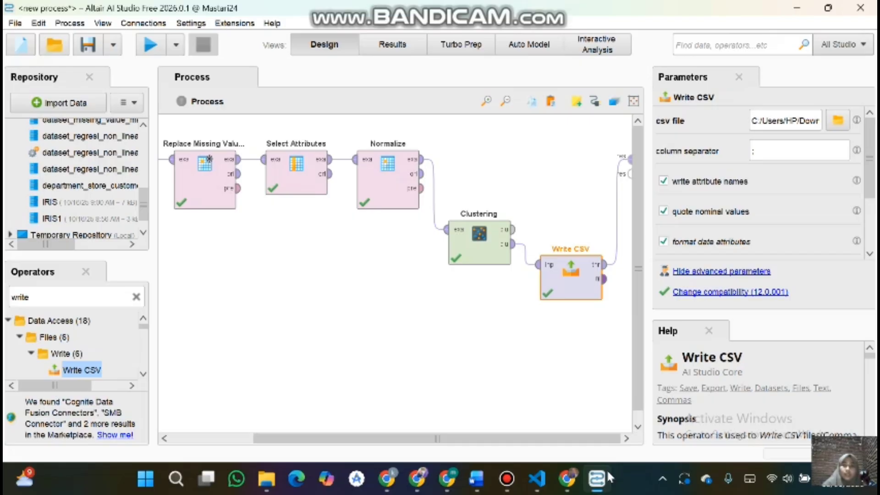